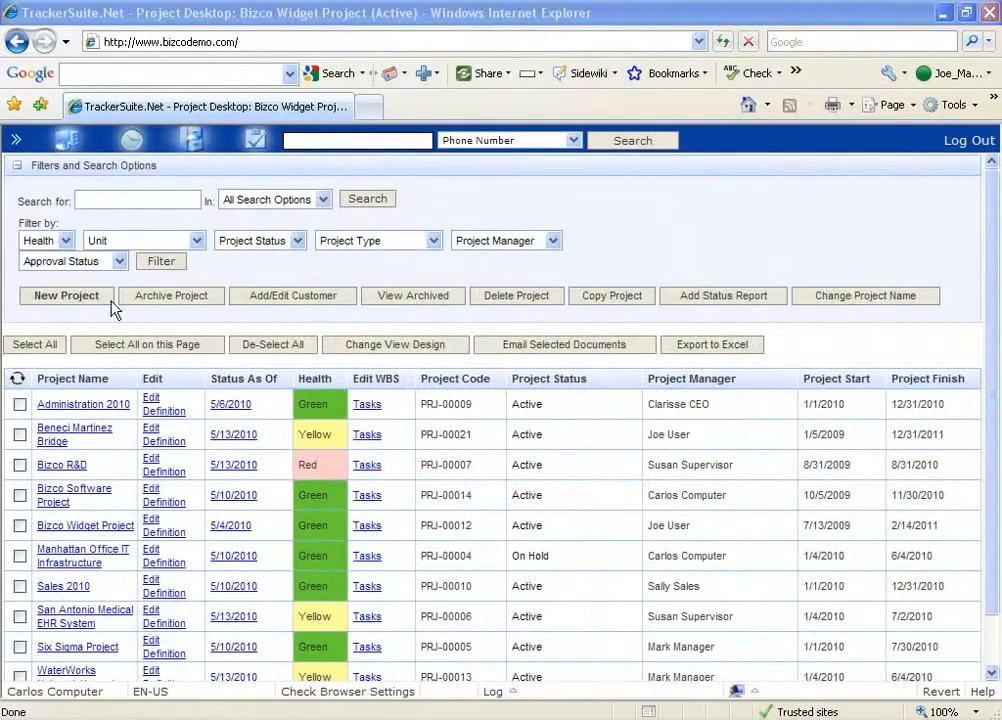
# Step: Create a project titled "Bizco Widget Version 1" and set its unit to PM - Project Management under ENG - Engineering
pyautogui.click(92, 298)
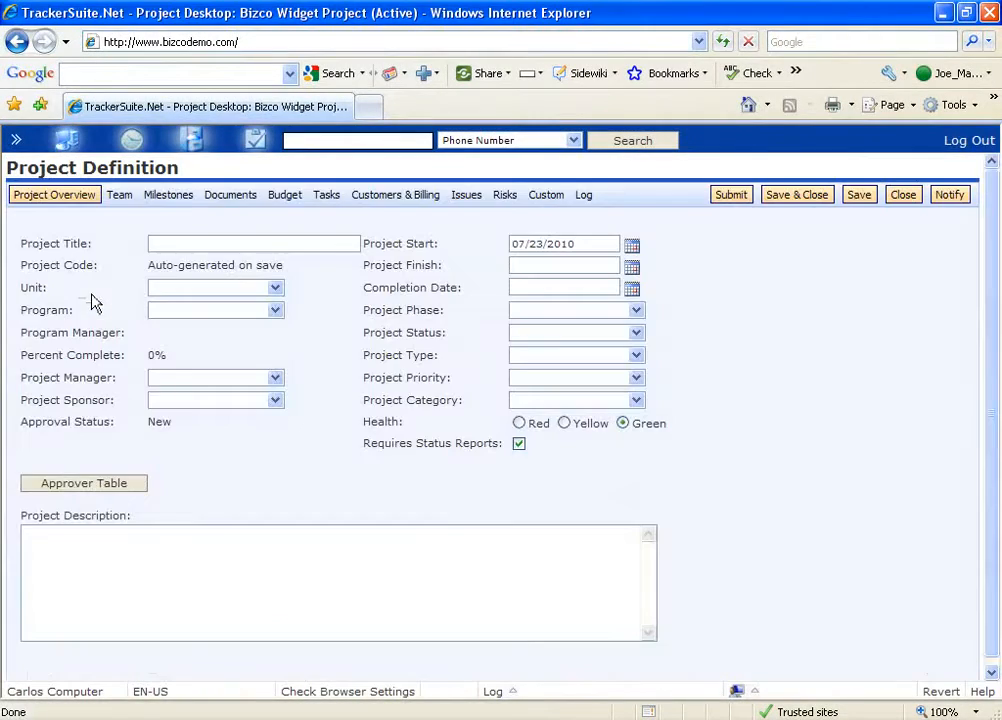
pyautogui.click(167, 245)
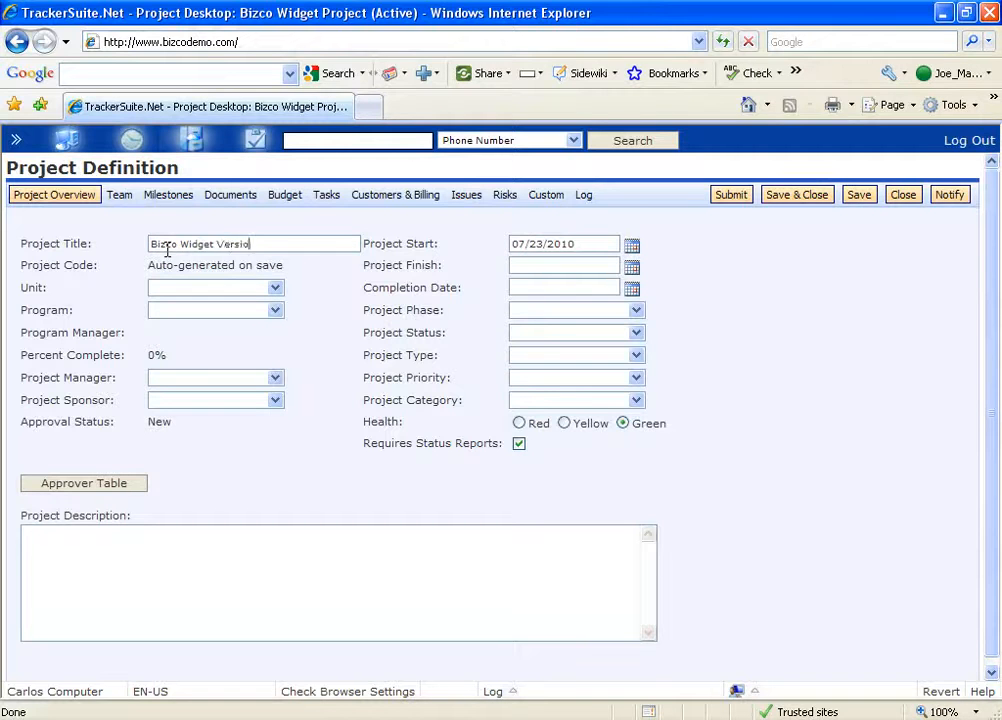
pyautogui.click(277, 289)
pyautogui.click(306, 236)
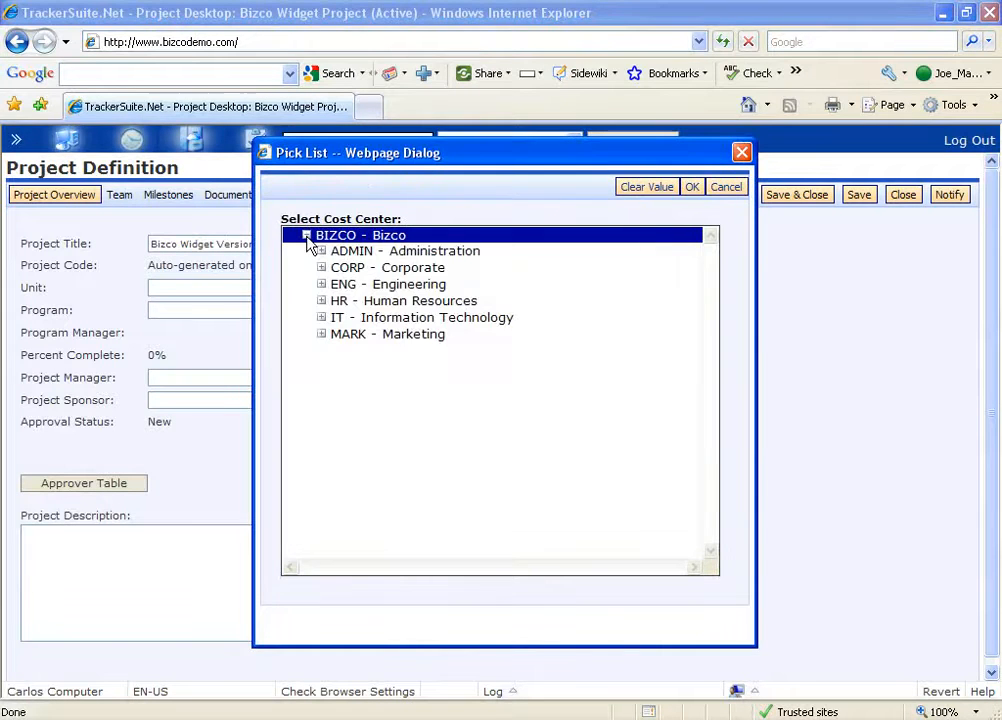
pyautogui.click(322, 284)
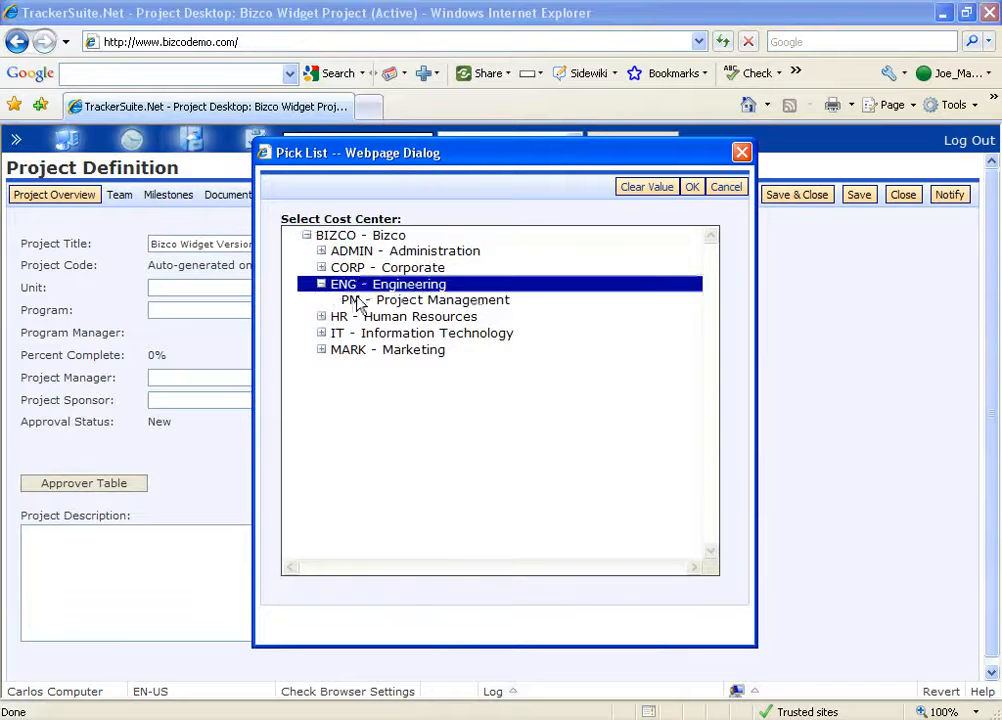
pyautogui.click(358, 300)
pyautogui.click(691, 187)
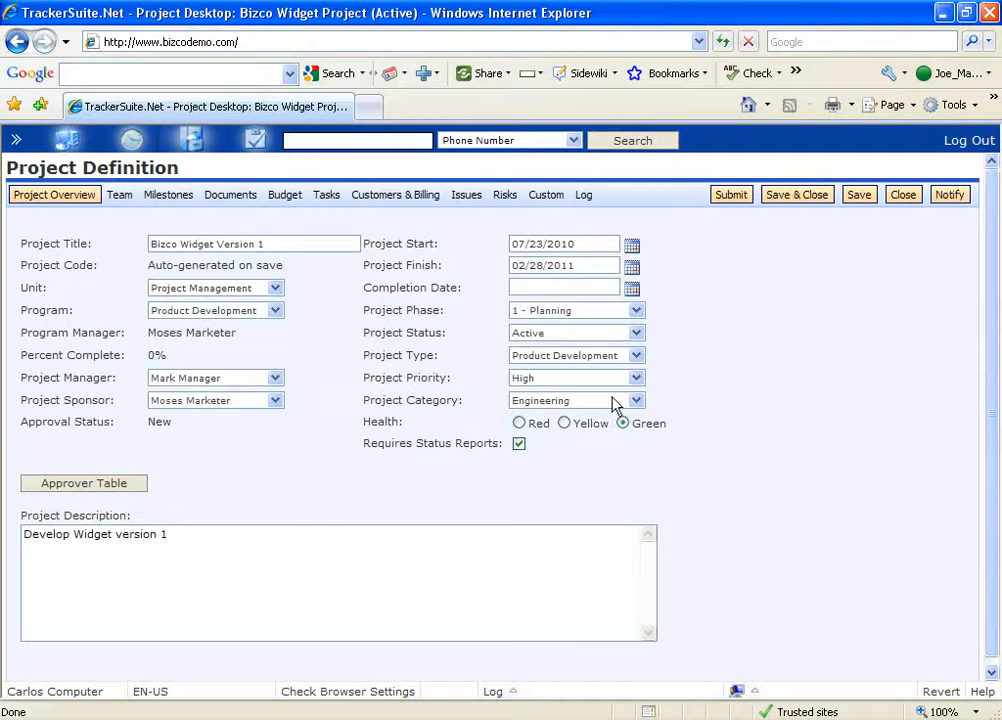
# Step: Save the project definition and decline sending an email notification
pyautogui.click(859, 196)
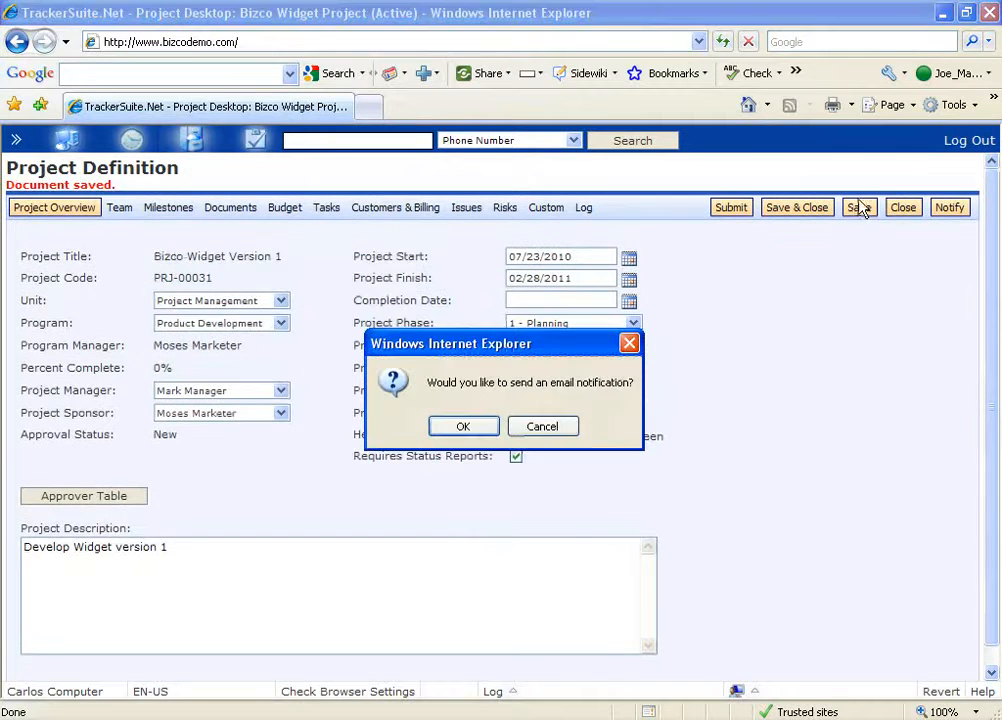
pyautogui.click(555, 430)
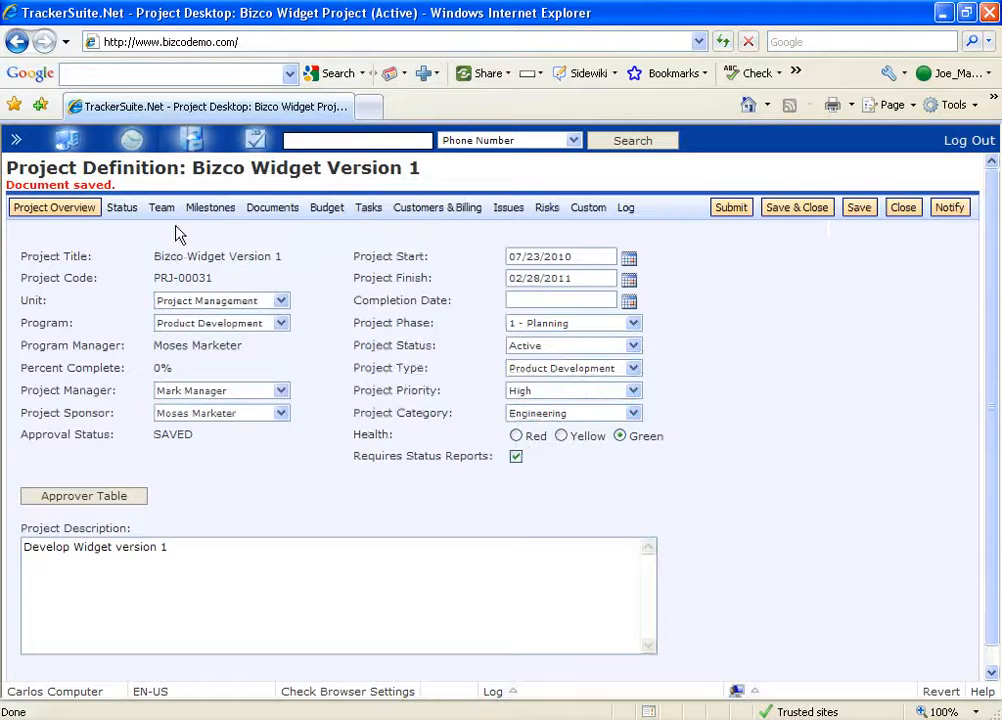
# Step: Add the project manager as a new team member and include the R N D service group in the project team
pyautogui.click(161, 207)
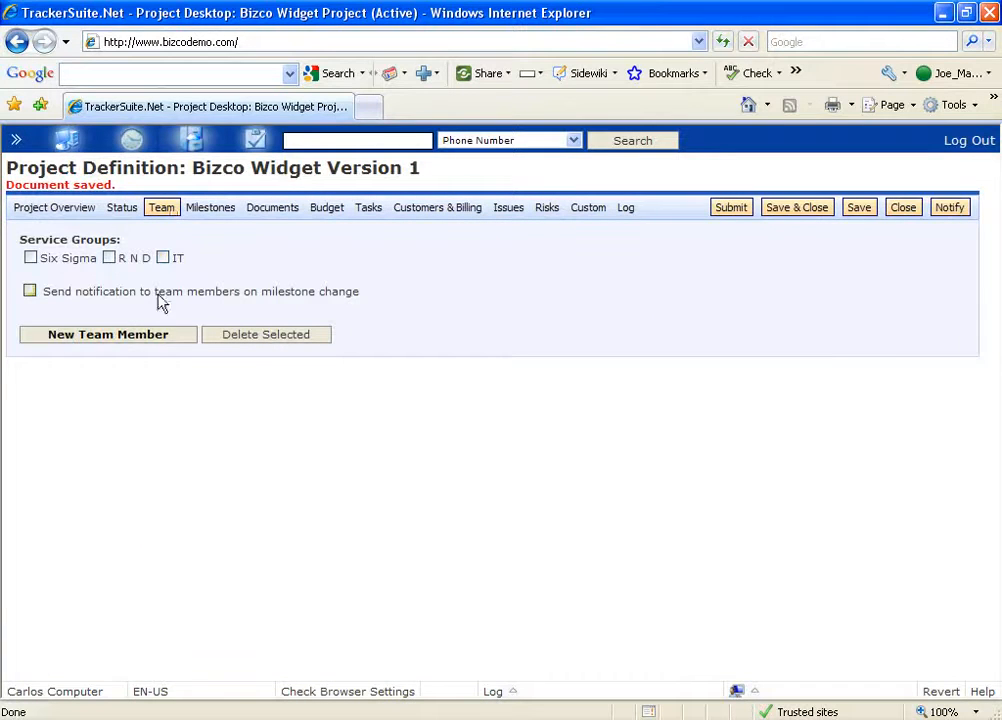
pyautogui.click(161, 335)
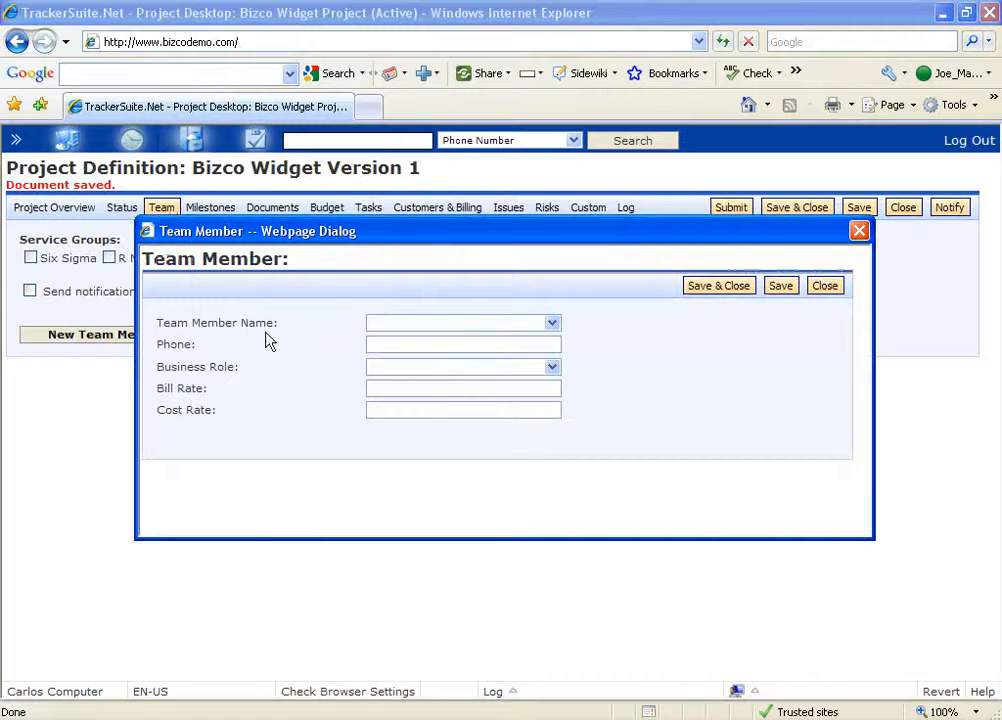
pyautogui.click(552, 323)
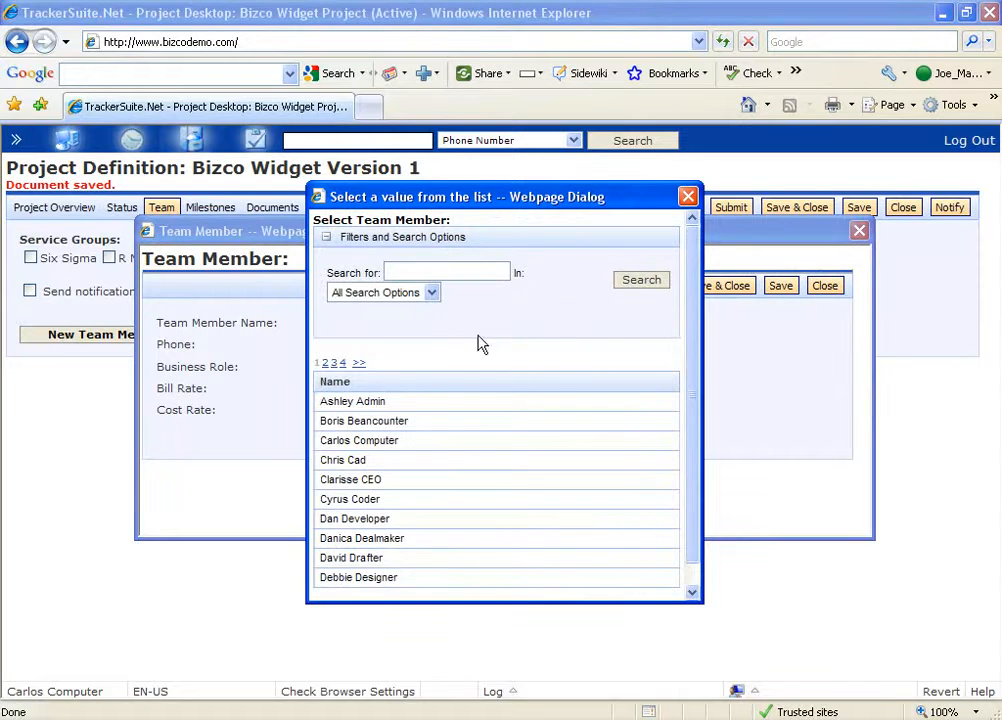
pyautogui.click(325, 363)
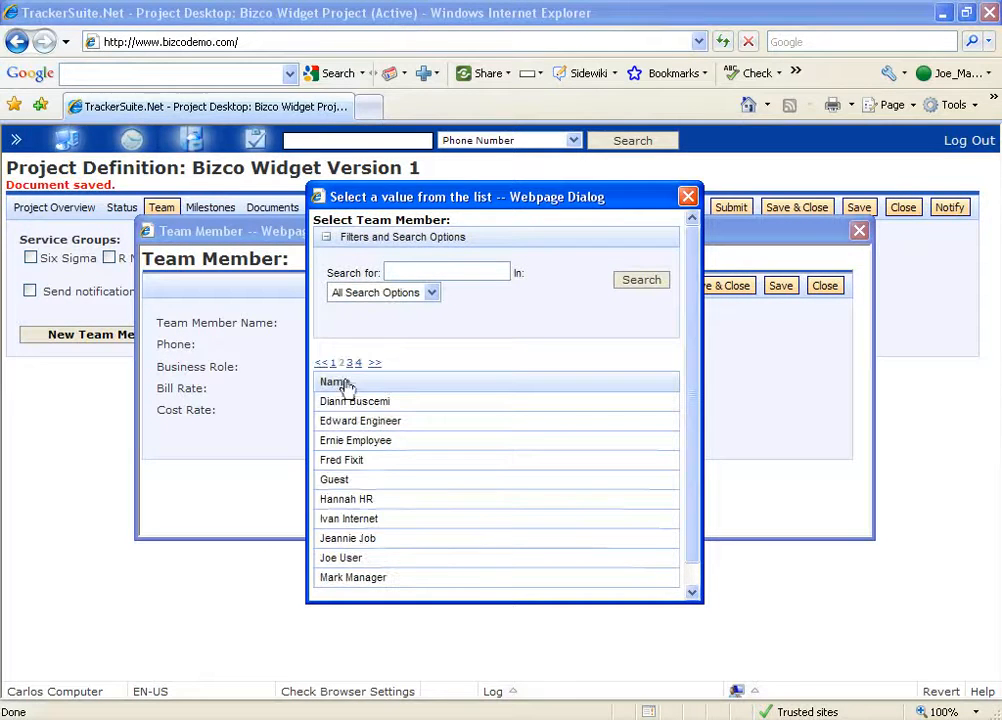
pyautogui.click(398, 578)
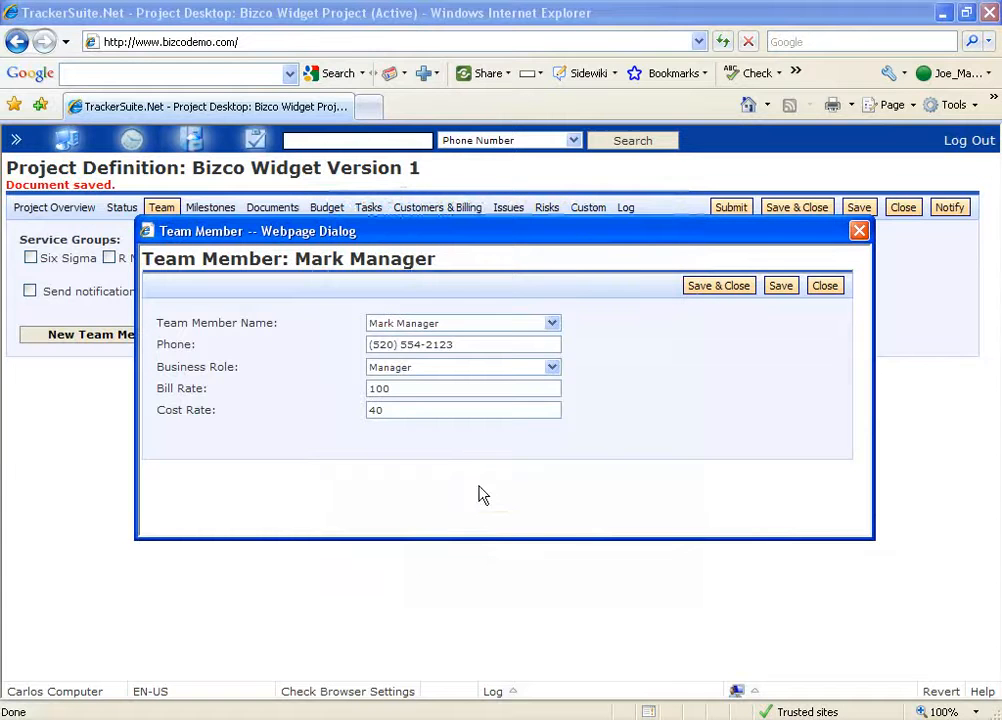
pyautogui.click(728, 287)
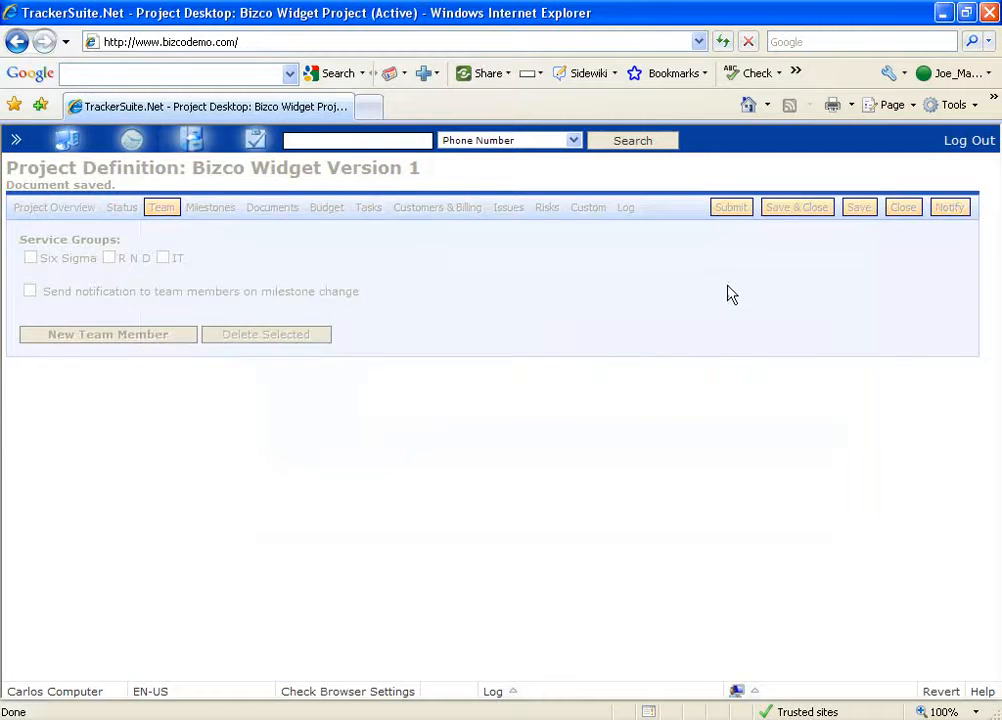
pyautogui.click(110, 258)
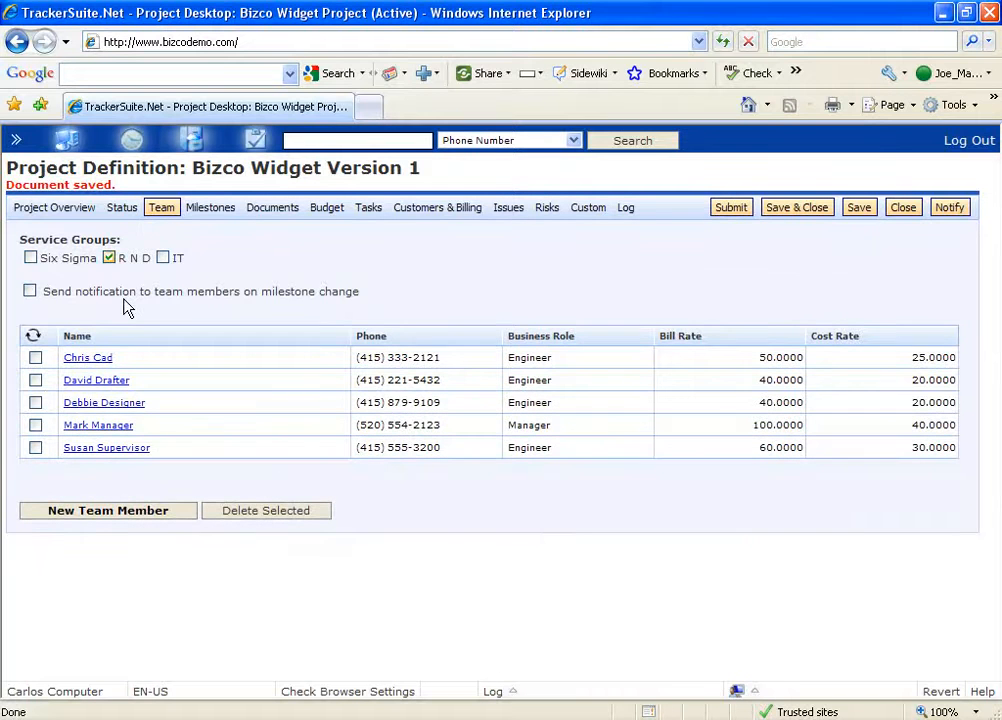
# Step: Create the project milestones Design, Planning, Development, Build, Testing, Training and Launch
pyautogui.click(215, 208)
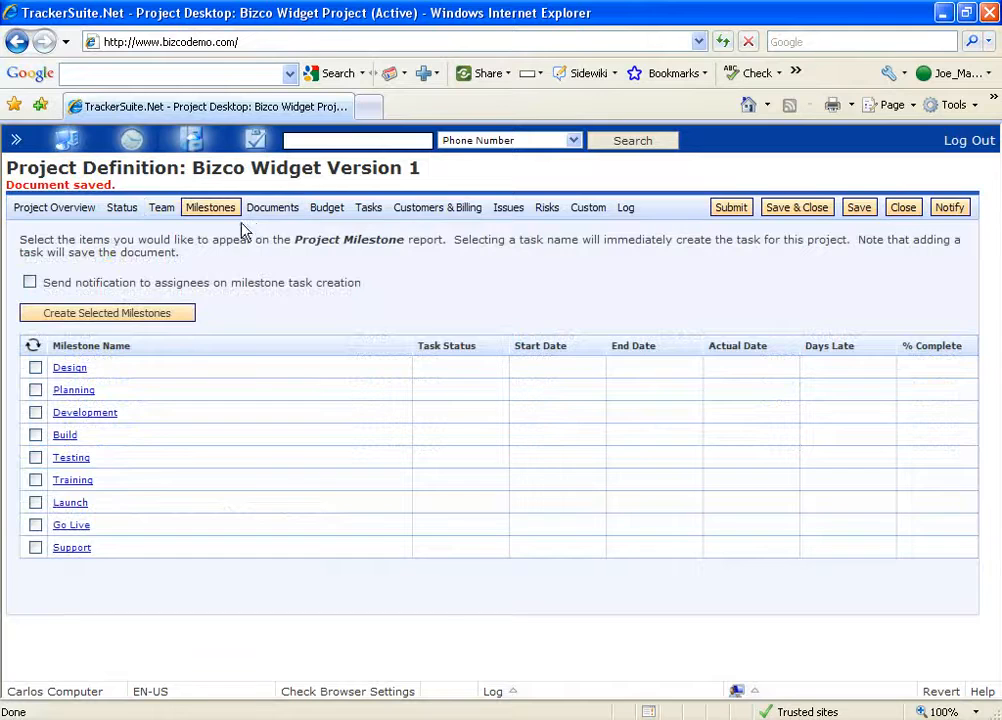
pyautogui.click(35, 367)
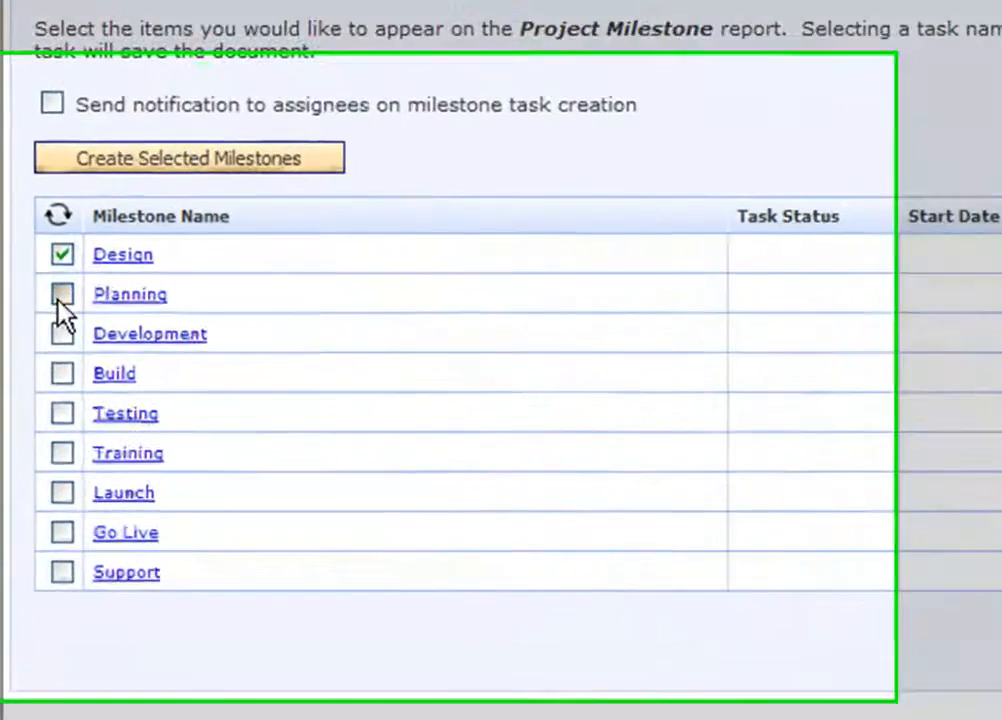
pyautogui.click(61, 296)
pyautogui.click(66, 338)
pyautogui.click(66, 372)
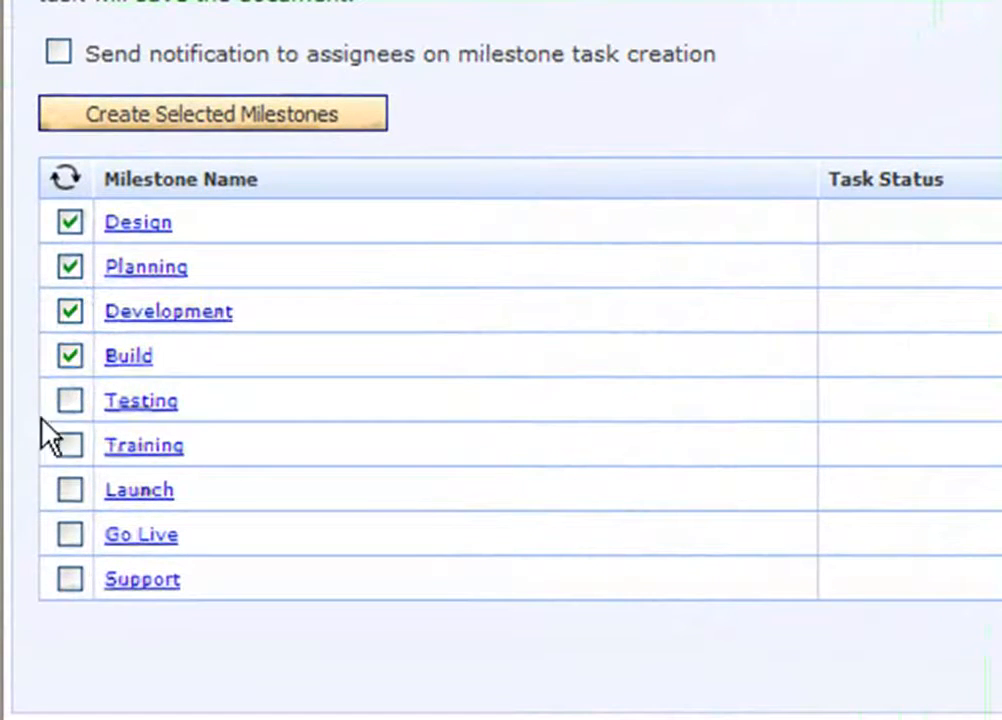
pyautogui.click(70, 398)
pyautogui.click(69, 437)
pyautogui.click(78, 480)
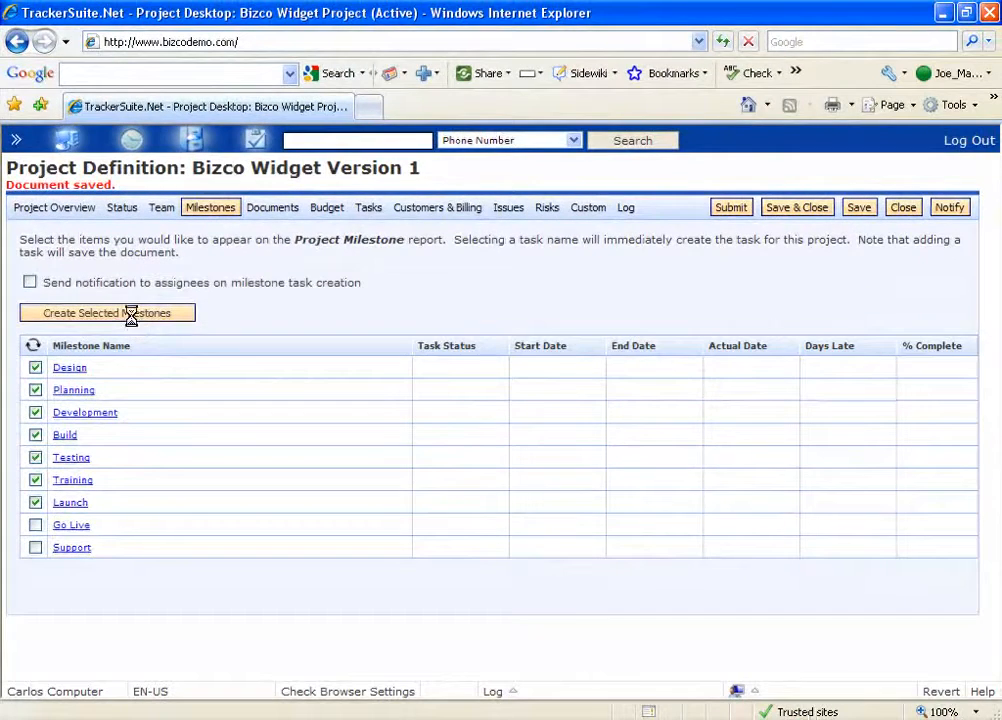
pyautogui.click(133, 317)
pyautogui.click(502, 429)
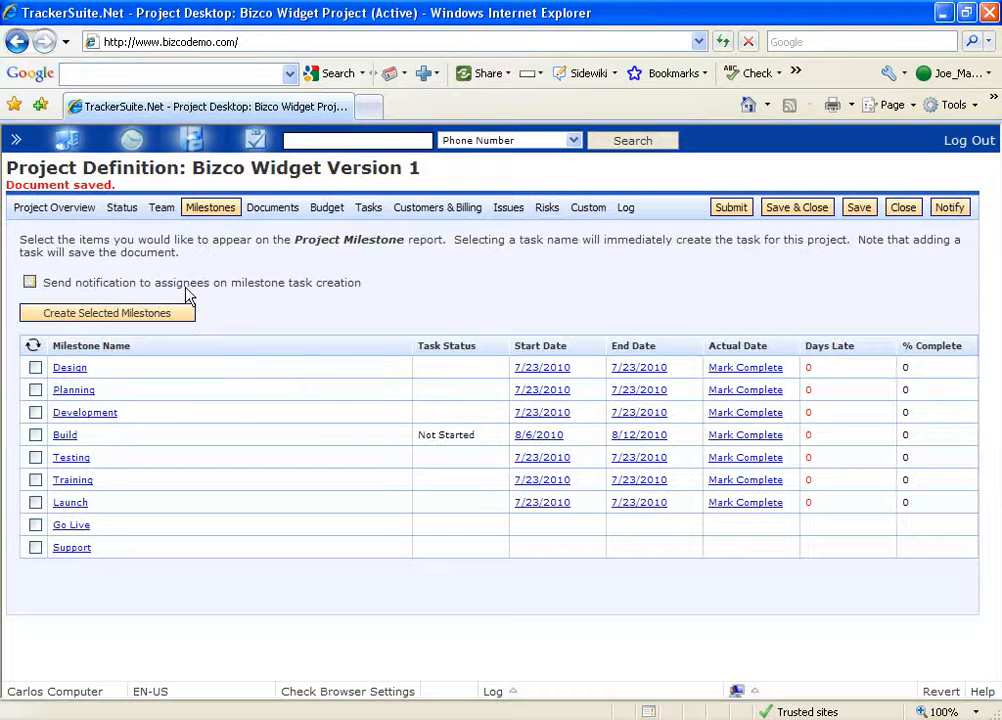
# Step: Insert a new task named "Review specifications" at the Design task in the project's task list
pyautogui.click(369, 210)
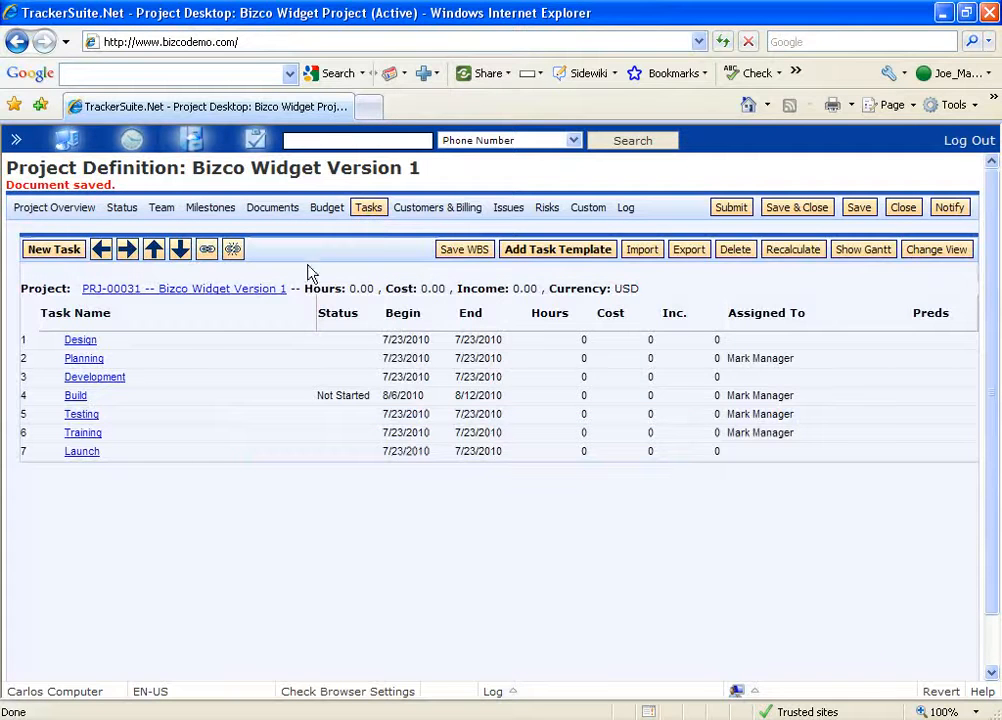
pyautogui.click(205, 341)
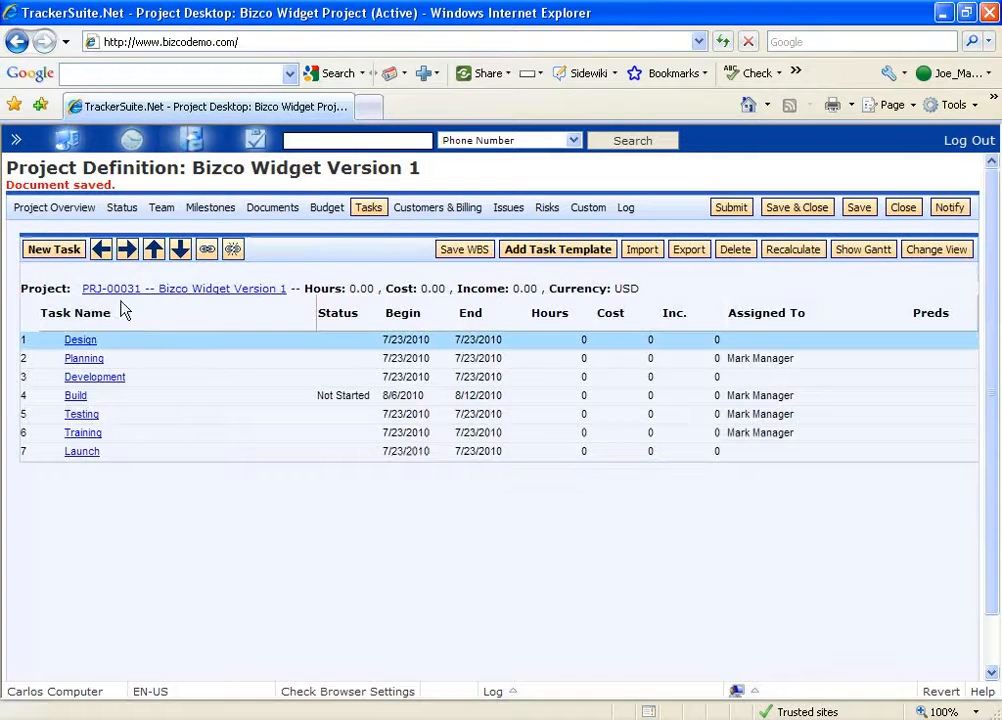
pyautogui.click(55, 250)
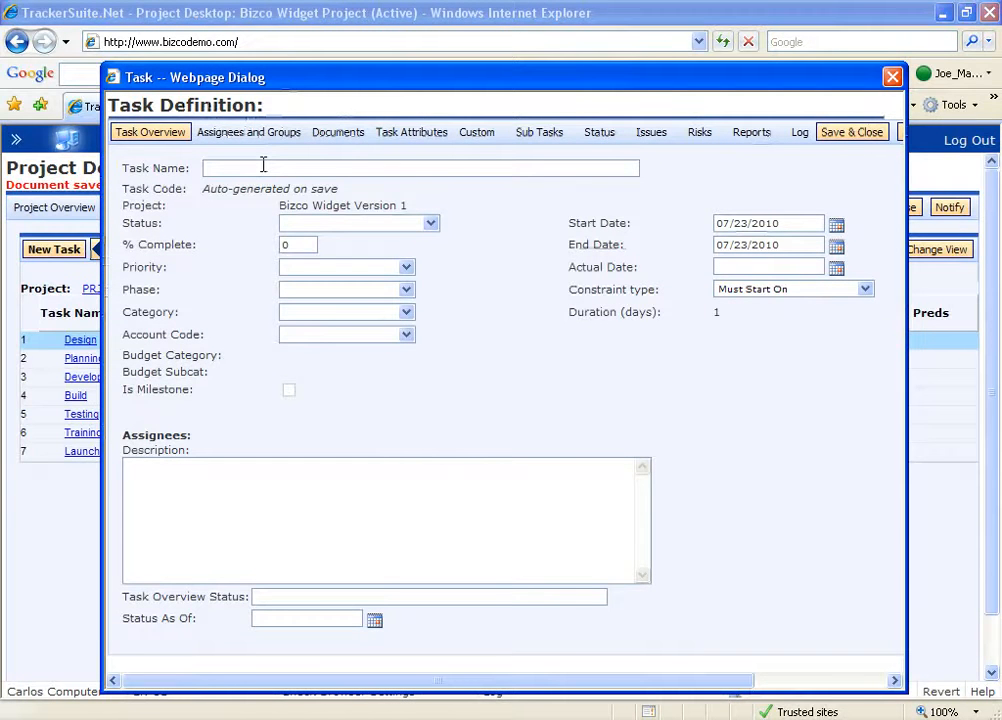
pyautogui.write('Review ')
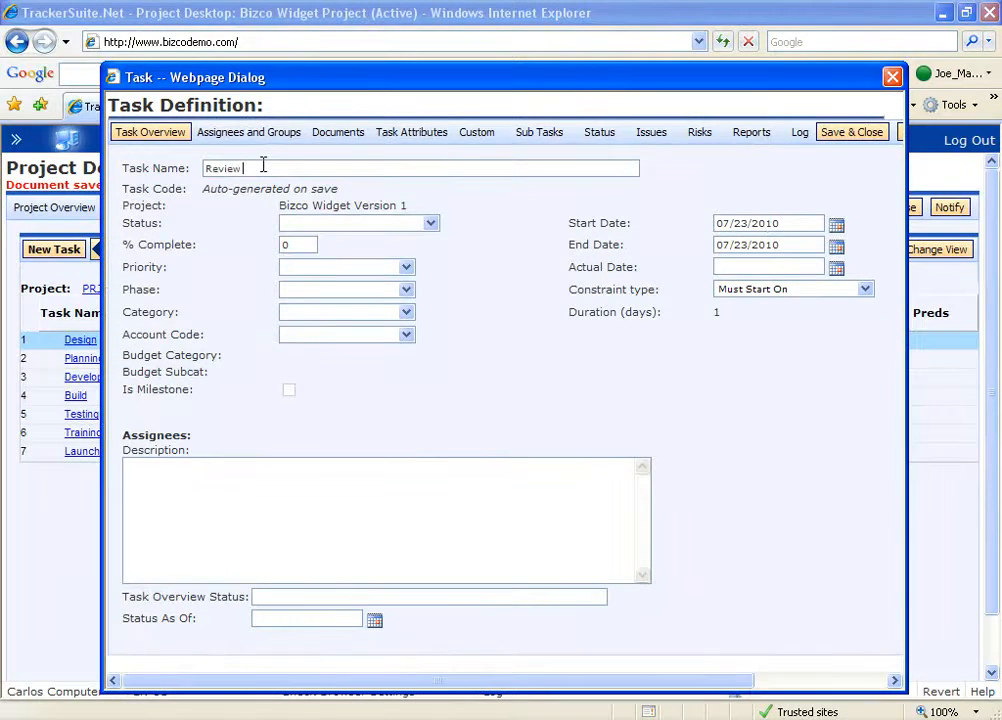
pyautogui.write('spe')
pyautogui.write('cifications')
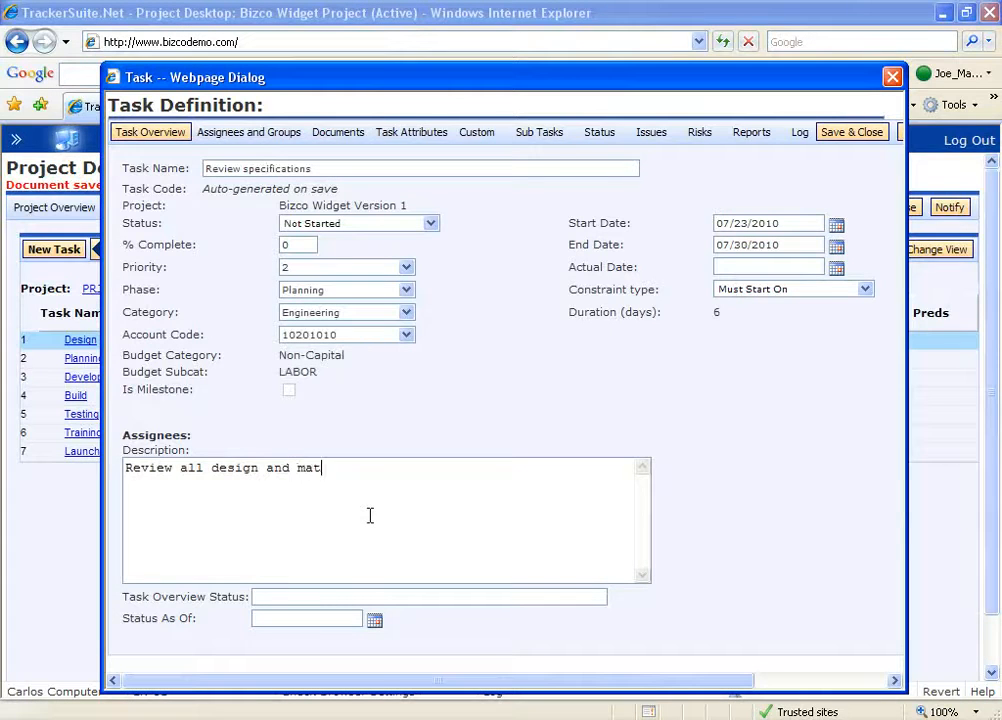
# Step: Complete the task description as "Review all design and material requirements for product"
pyautogui.write('material requir')
pyautogui.write('ements f')
pyautogui.write('or prodc')
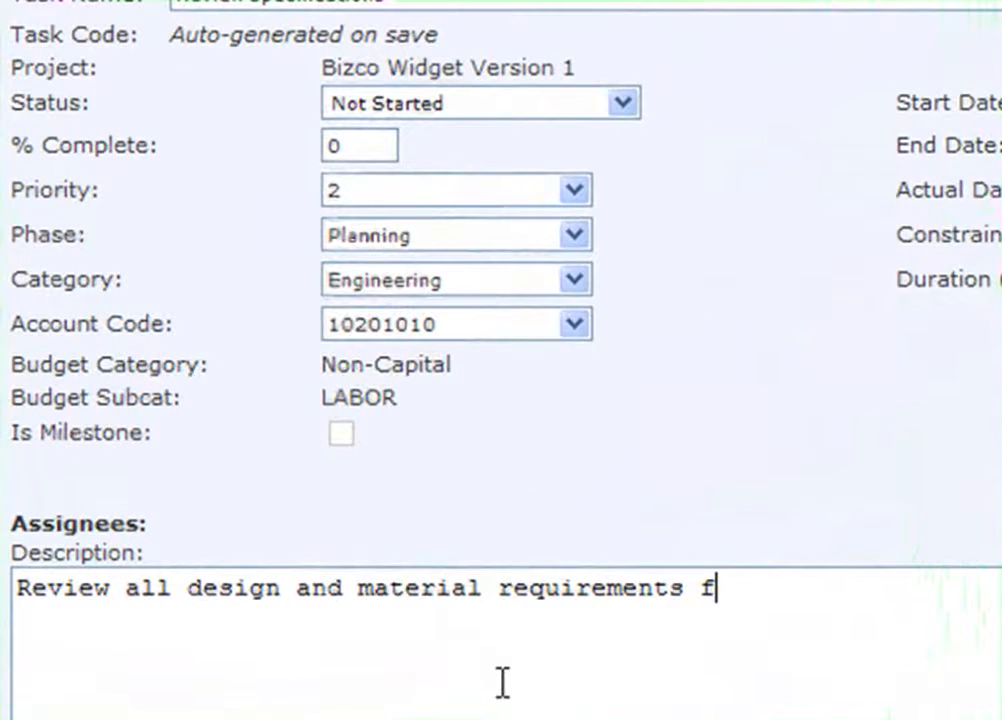
pyautogui.press('BackSpace')
pyautogui.write('uct')
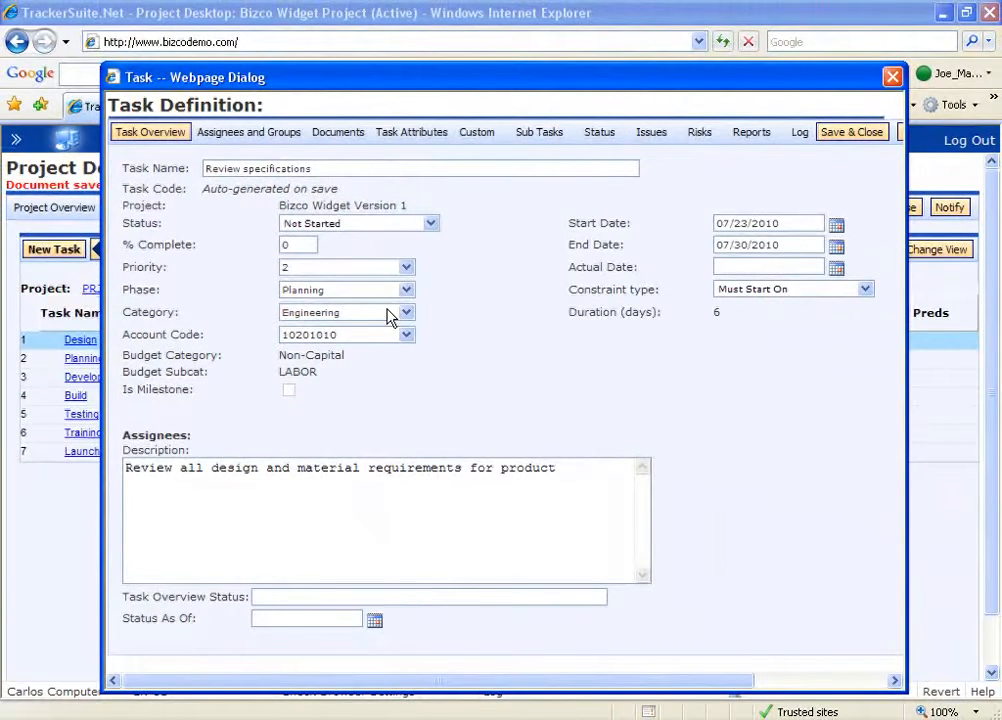
# Step: Assign the designer from the project team to the task with 20 hours, and save and close the task
pyautogui.click(280, 133)
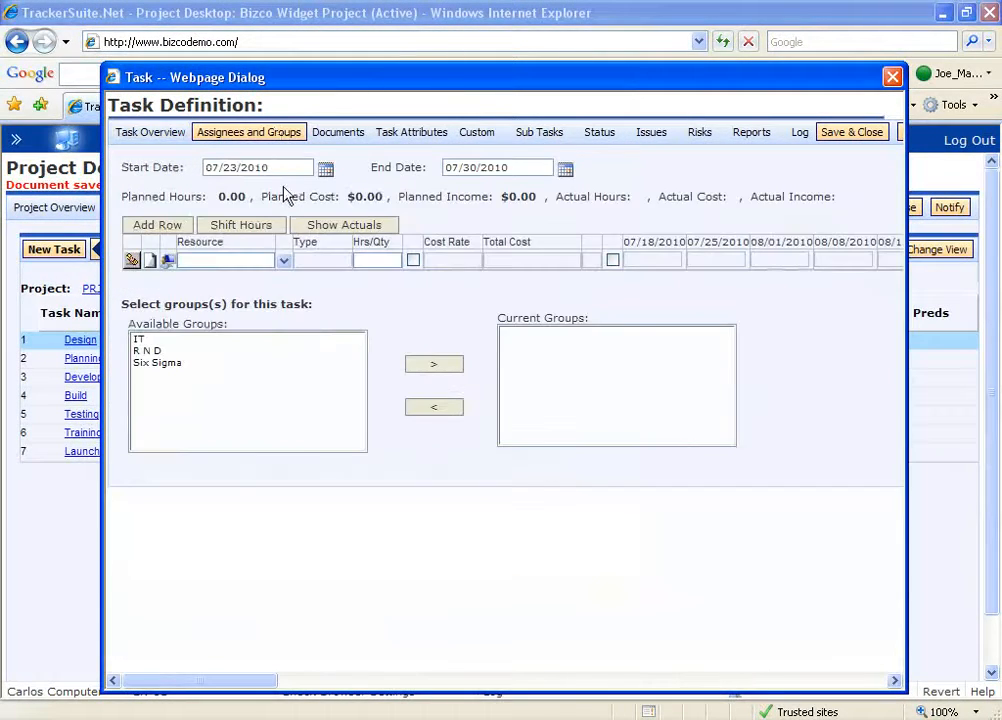
pyautogui.click(287, 261)
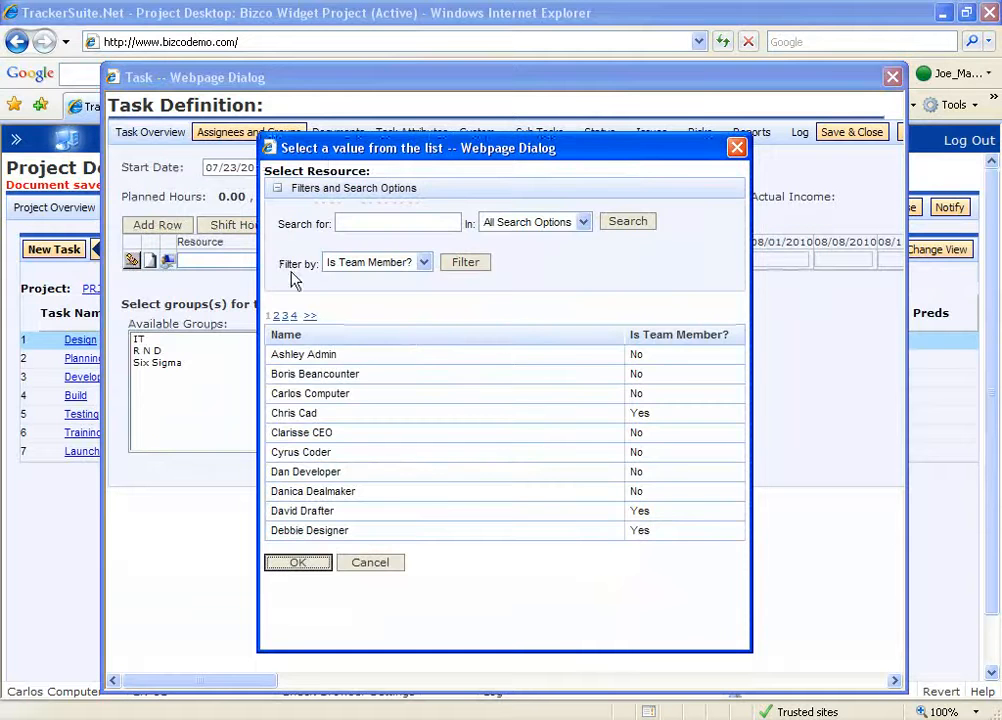
pyautogui.click(369, 532)
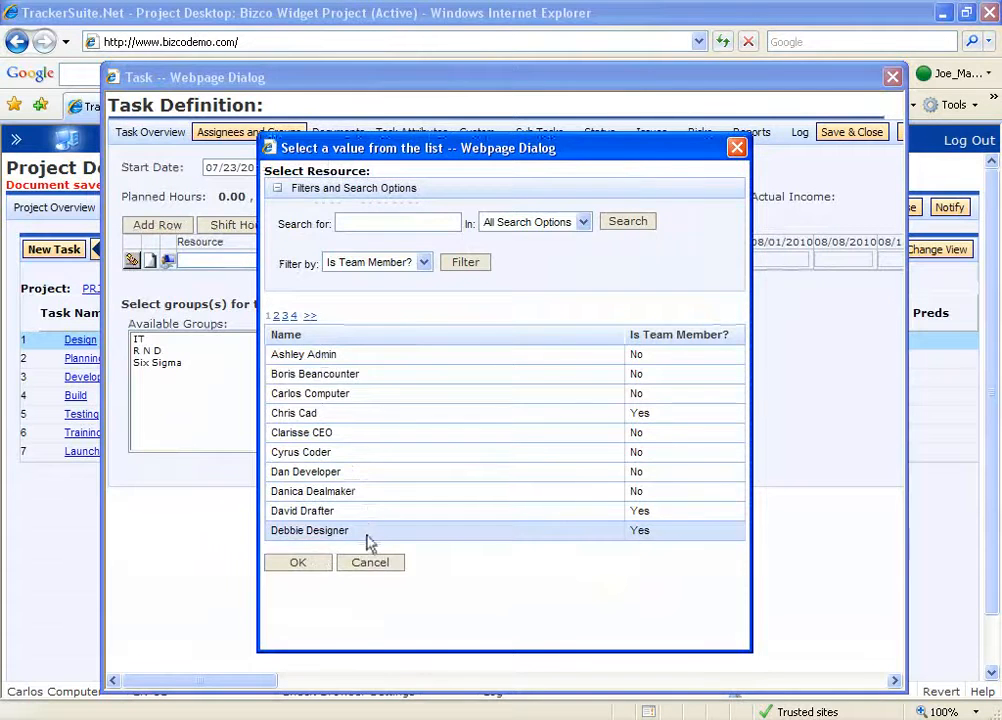
pyautogui.click(320, 562)
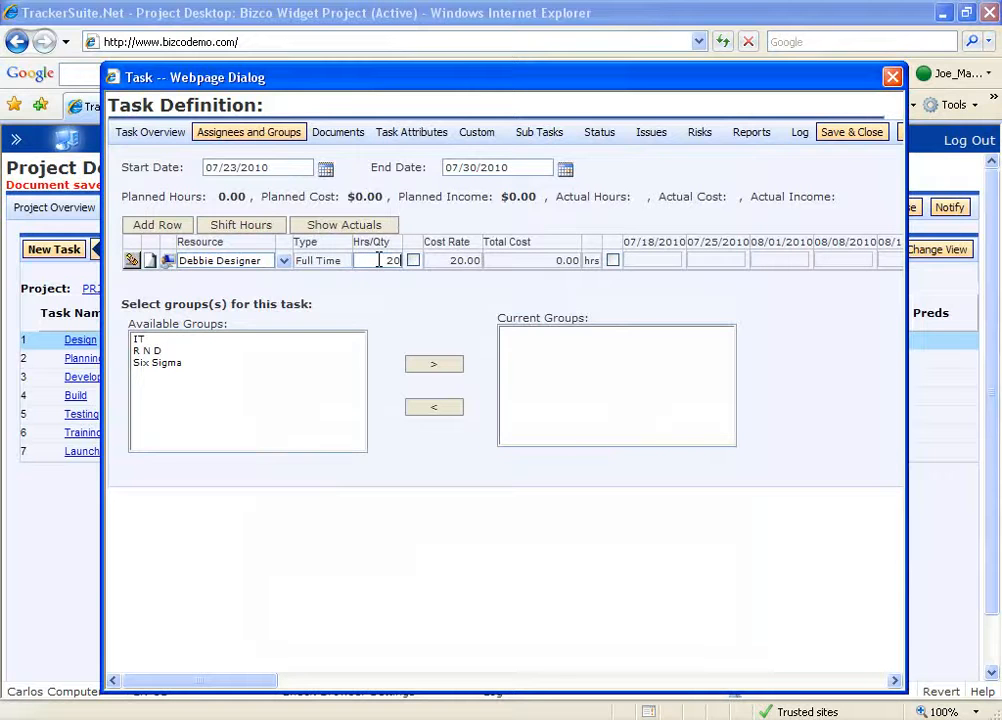
pyautogui.click(701, 215)
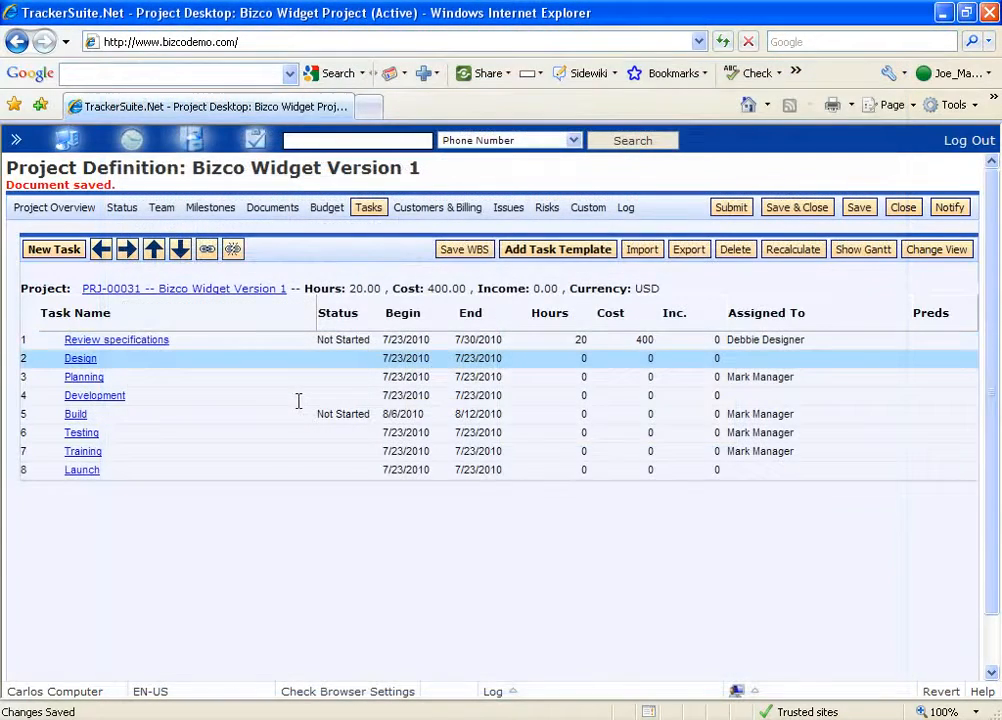
# Step: Move the Review specifications task below Design and indent it as a subtask
pyautogui.click(206, 341)
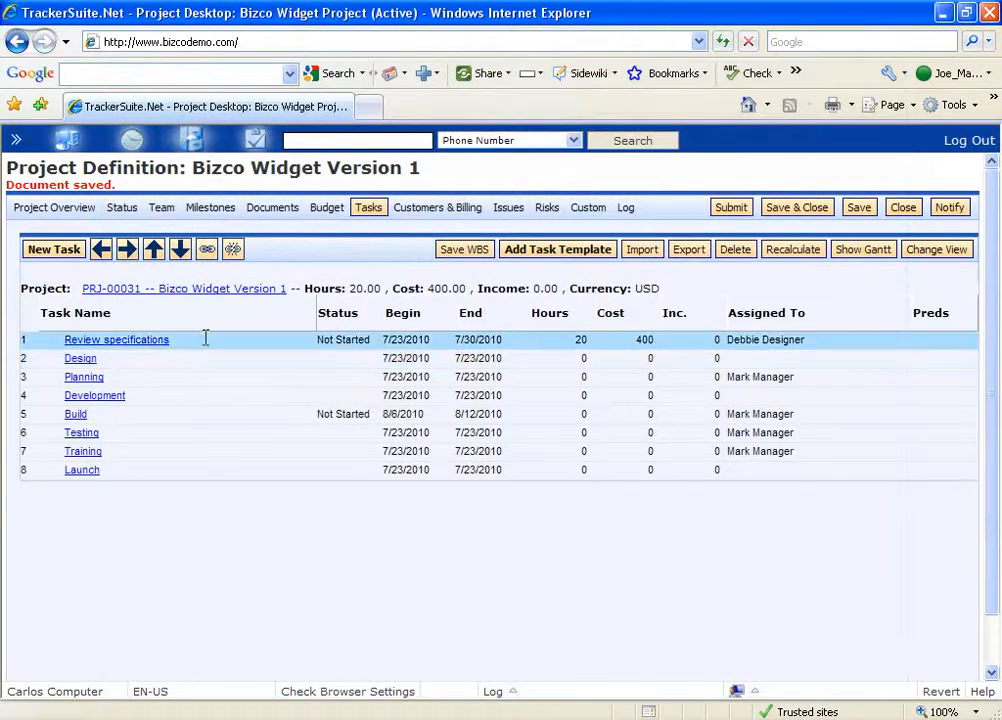
pyautogui.click(154, 250)
pyautogui.click(179, 250)
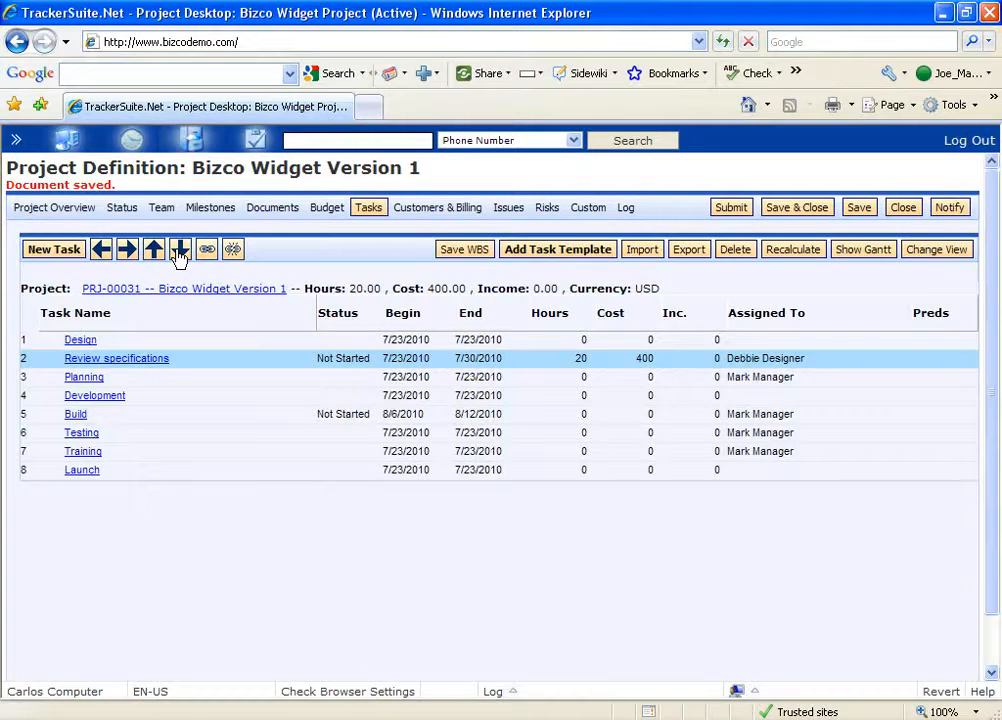
pyautogui.click(127, 251)
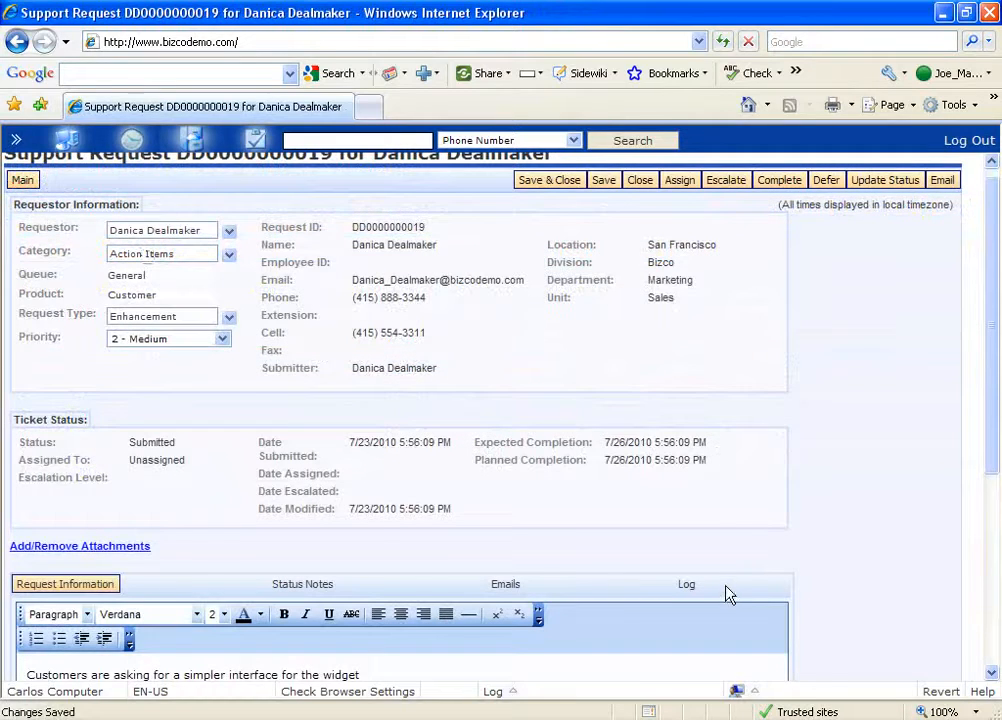
pyautogui.scroll(1, 810, 505)
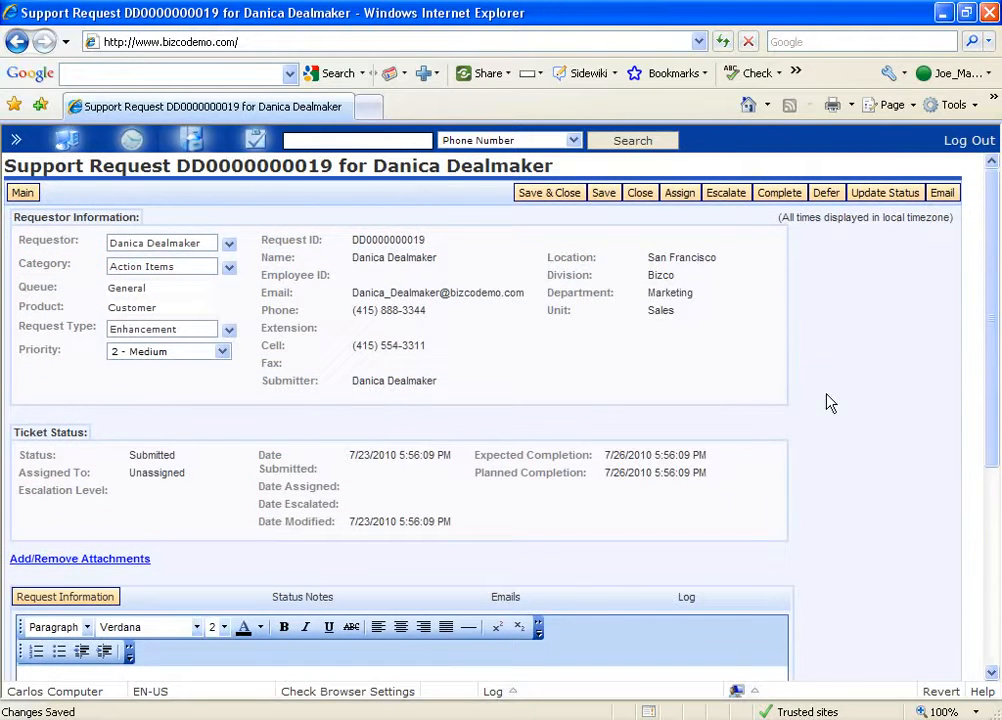
# Step: Defer the support request by turning it into a task in the project Bizco Widget Version 2.0 - PRJ-00029
pyautogui.click(829, 196)
pyautogui.click(487, 266)
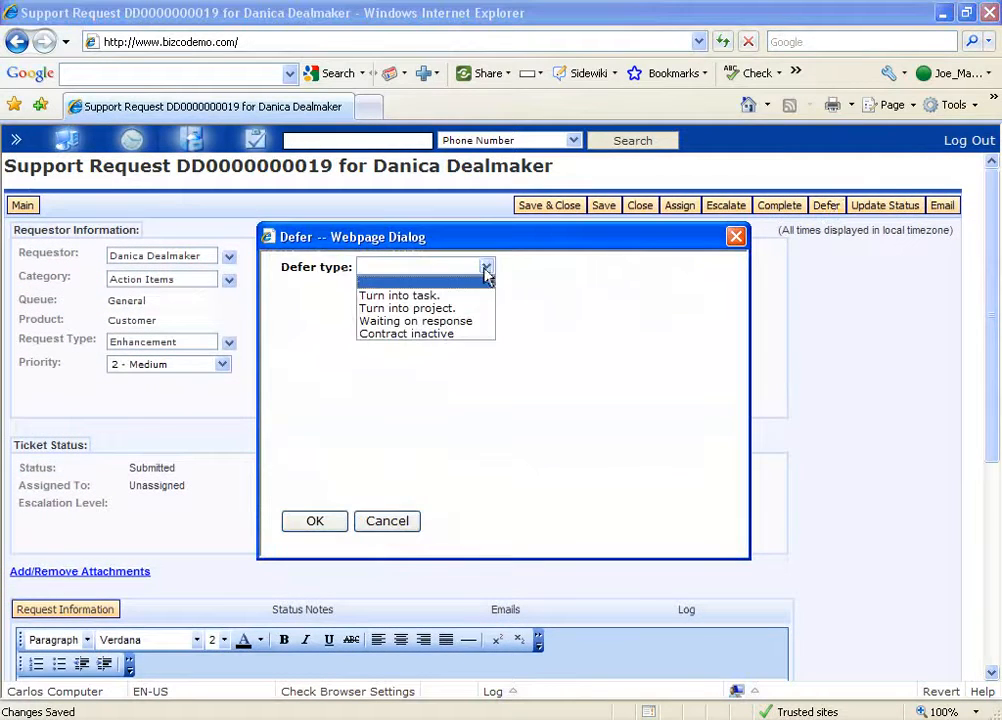
pyautogui.click(458, 296)
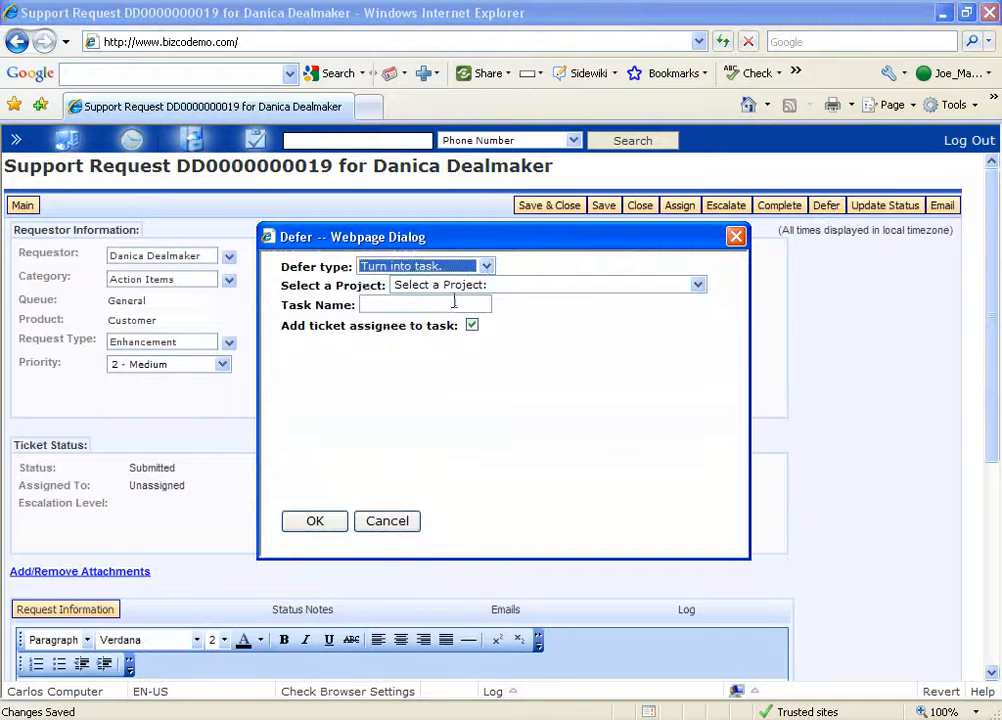
pyautogui.click(697, 284)
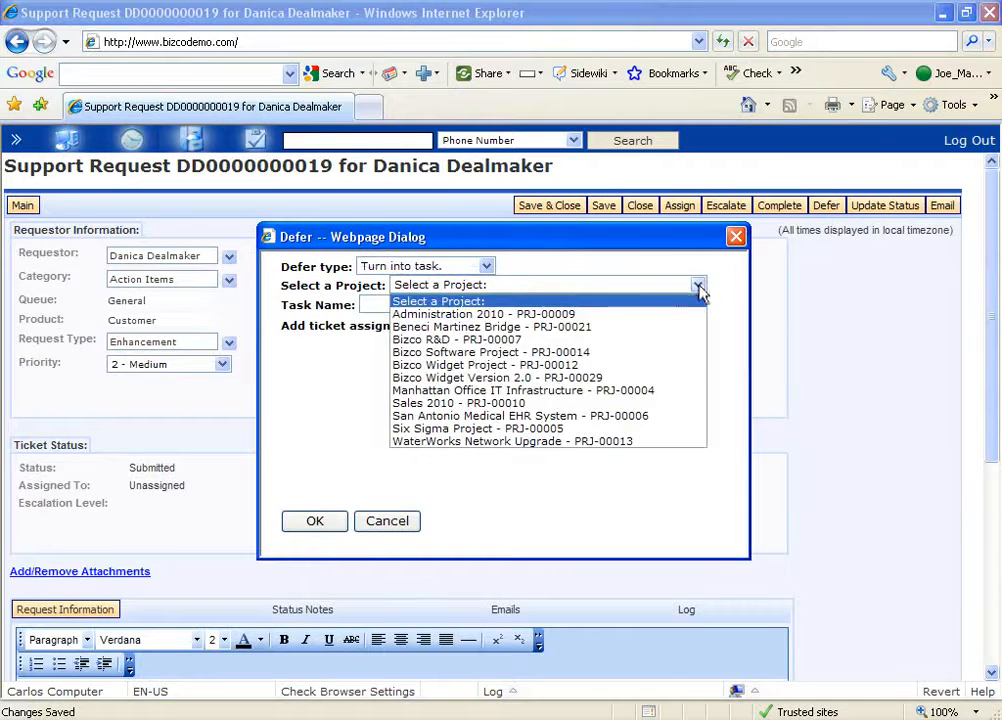
pyautogui.click(586, 378)
pyautogui.click(439, 303)
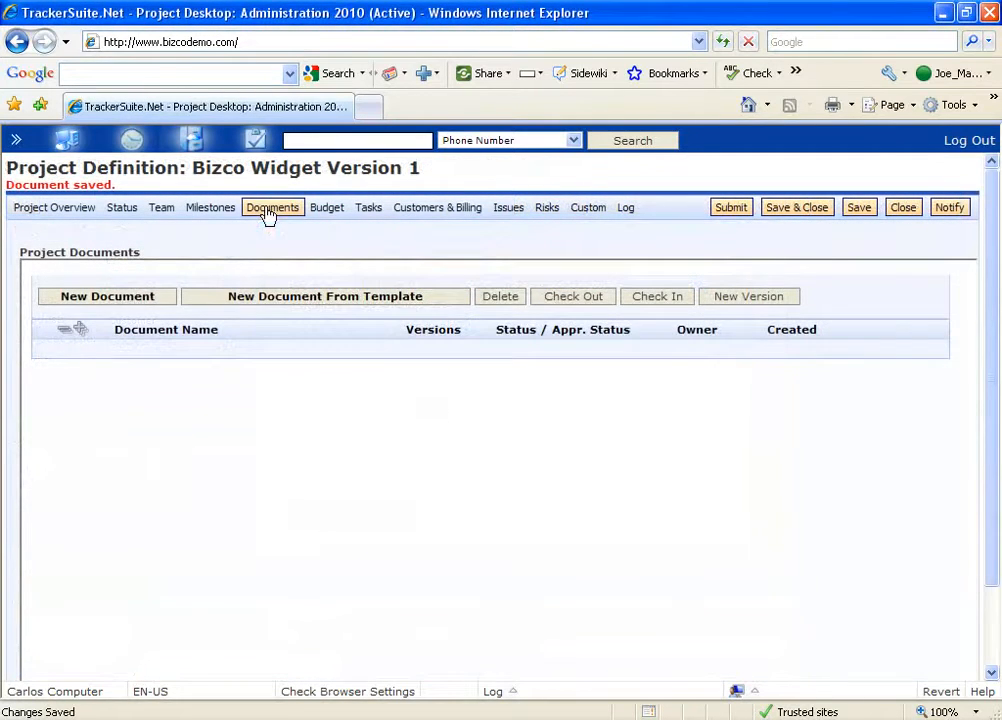
# Step: Add a new project document to Bizco Widget Version 1 from the Project Scope Checklist template
pyautogui.click(286, 300)
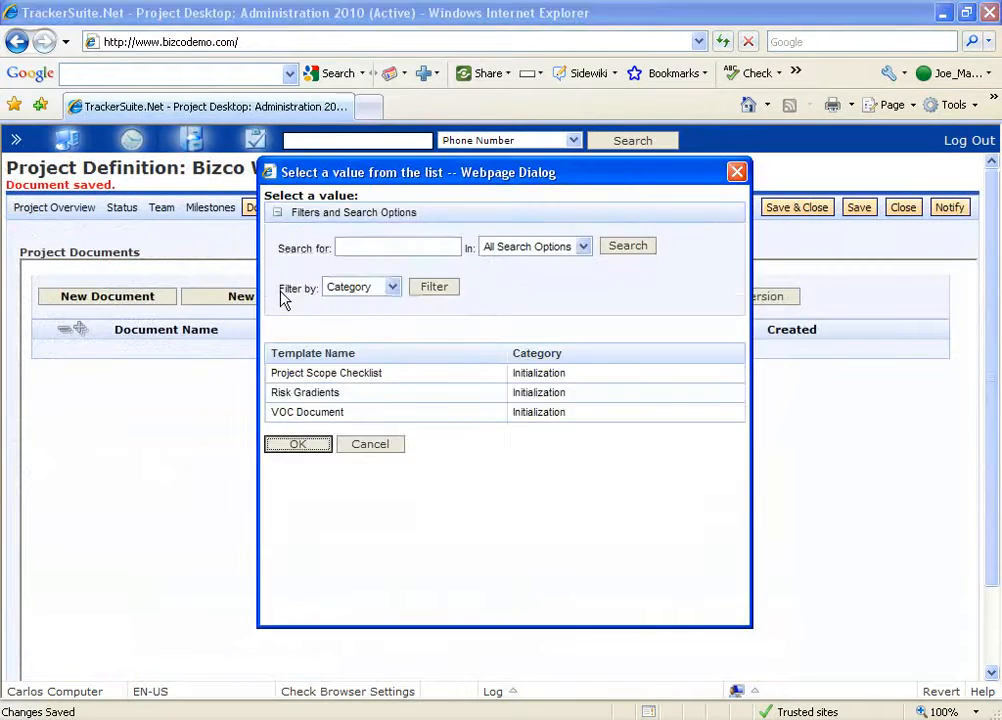
pyautogui.click(326, 378)
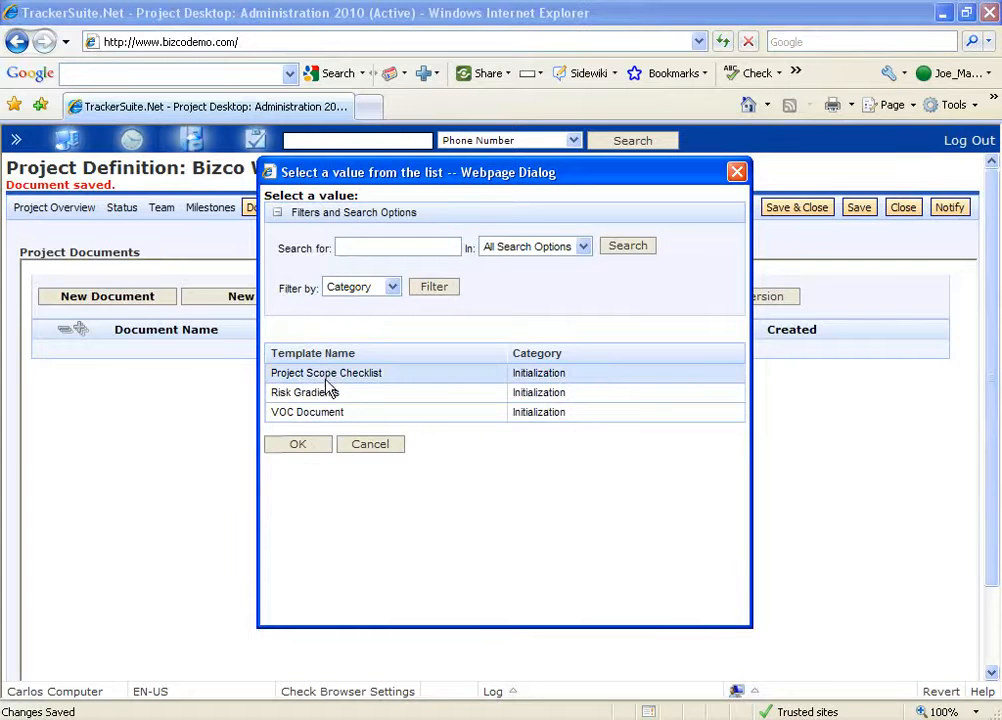
pyautogui.click(313, 446)
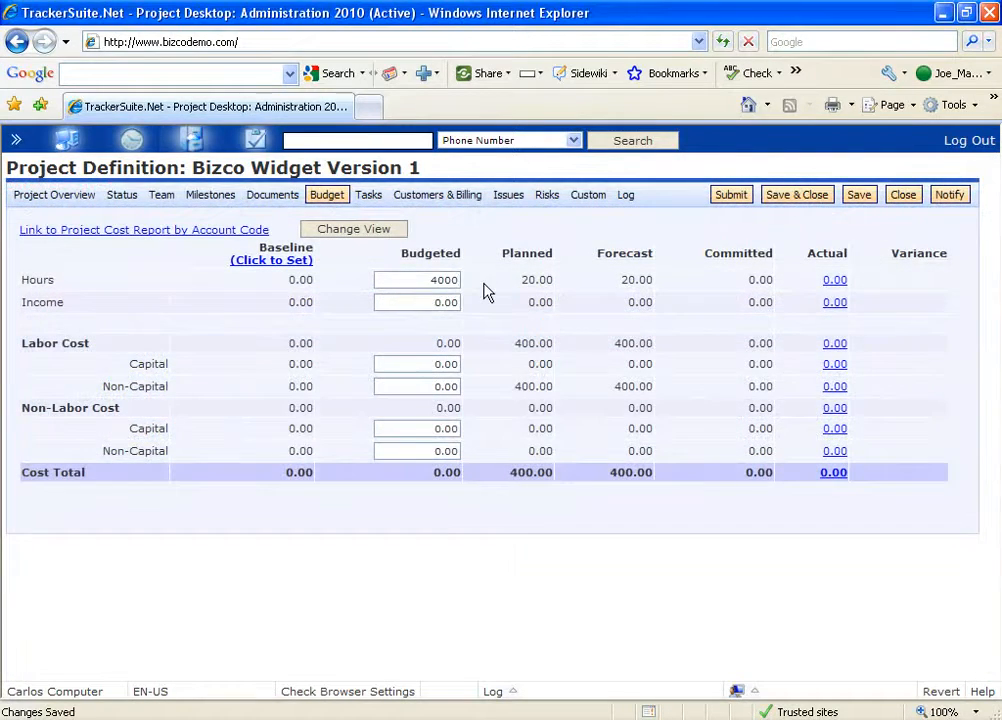
# Step: Set the project's budgeted labor cost to 110,000 capital and 150,000 non-capital
pyautogui.click(414, 362)
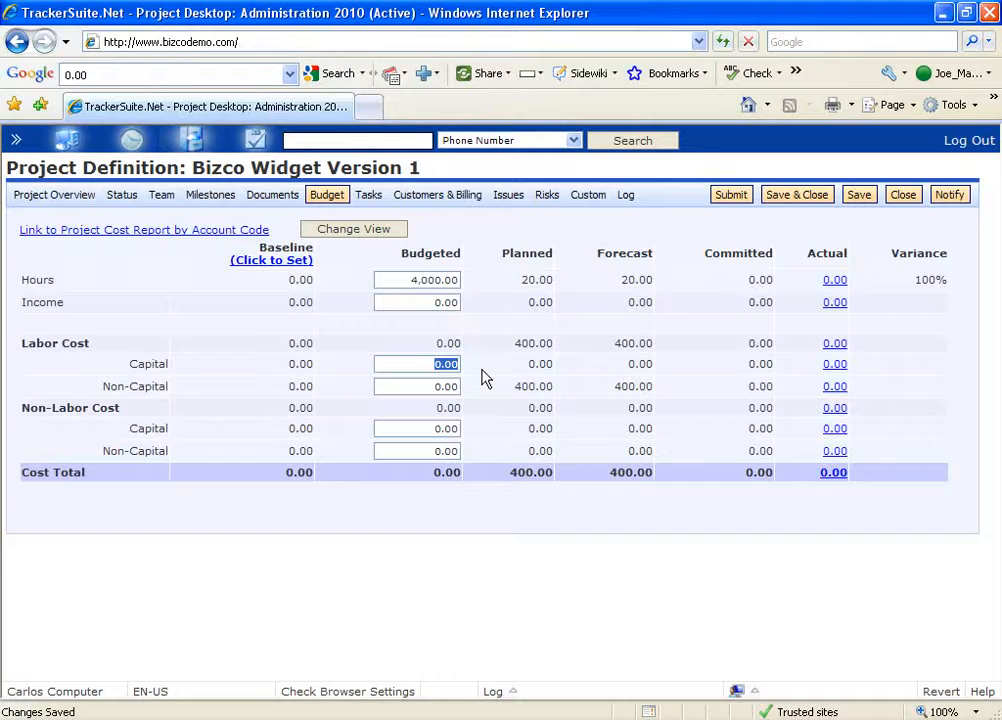
pyautogui.write('110,000')
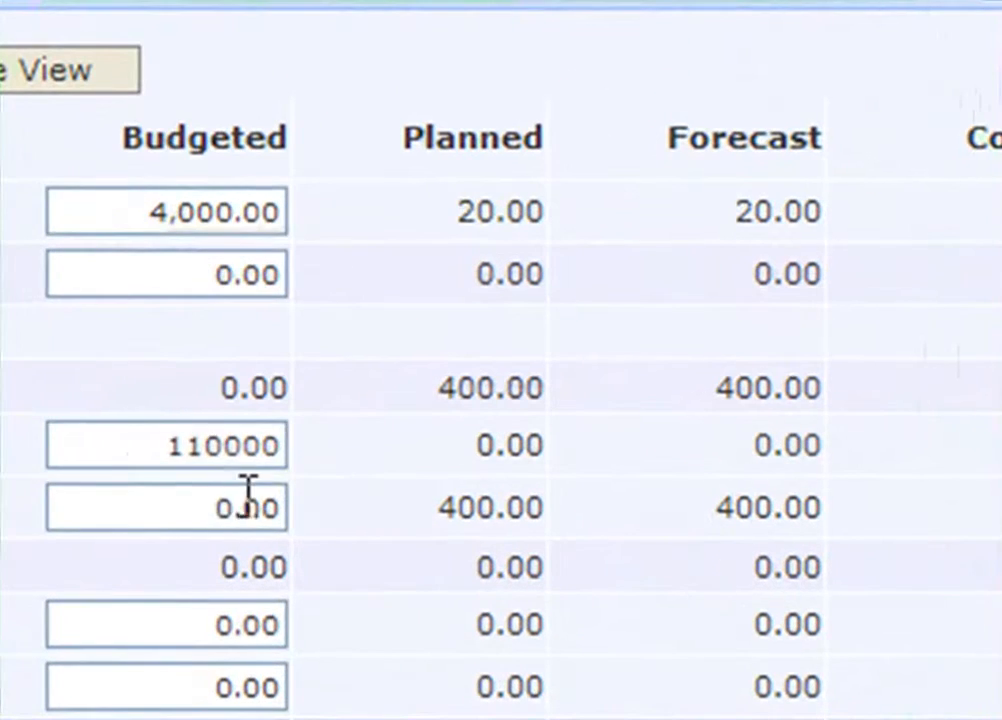
pyautogui.click(429, 386)
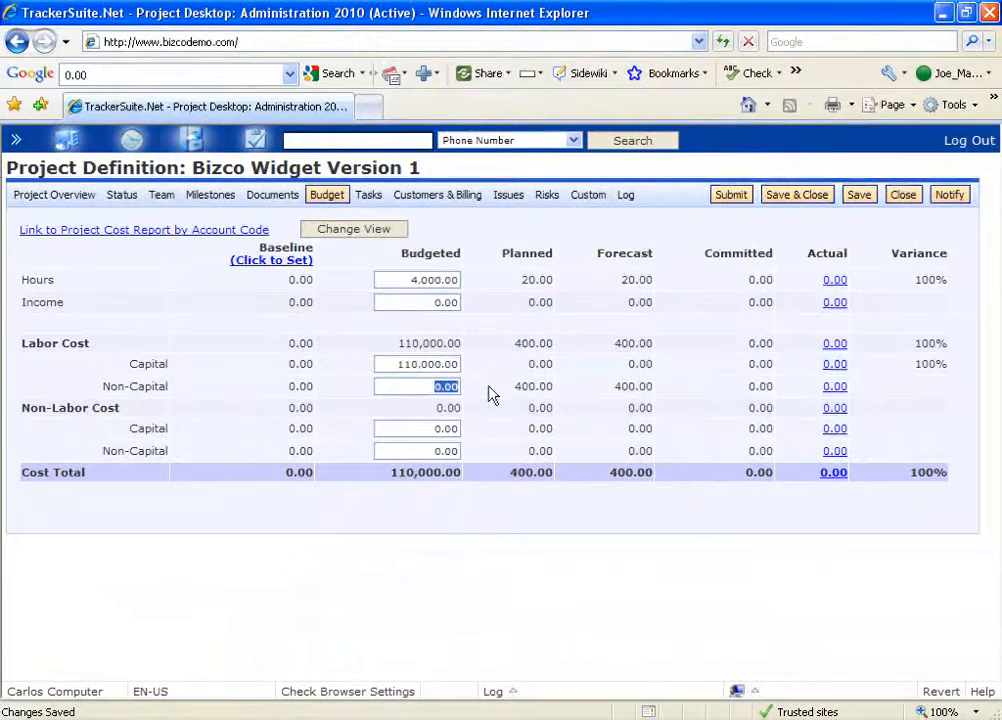
pyautogui.write('150000')
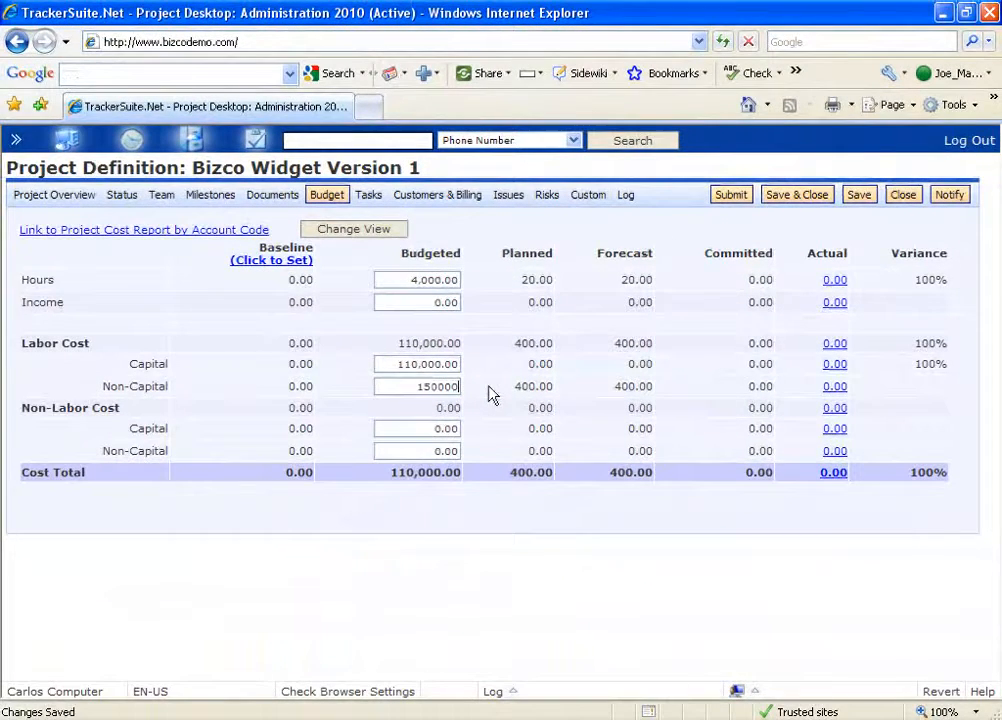
# Step: Set the project's budgeted non-labor cost to 100,000 capital and 140,000 non-capital
pyautogui.click(441, 428)
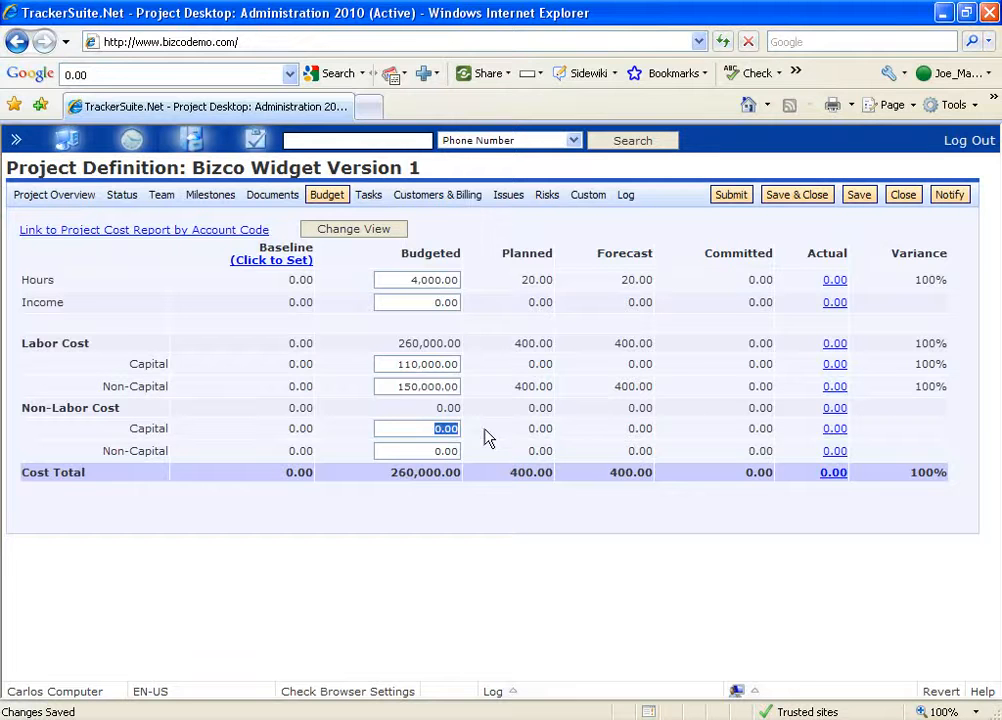
pyautogui.write('100000')
pyautogui.click(403, 448)
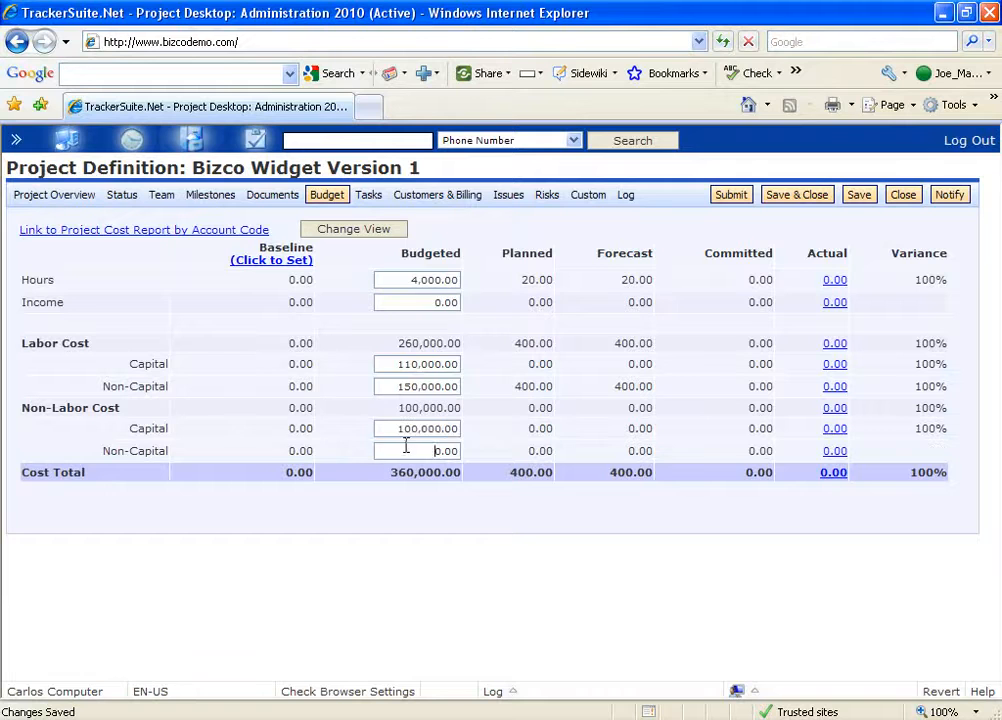
pyautogui.write('140000')
pyautogui.click(432, 235)
# Step: Set the project's budget baseline, agreeing to save the project document first
pyautogui.click(292, 262)
pyautogui.click(463, 428)
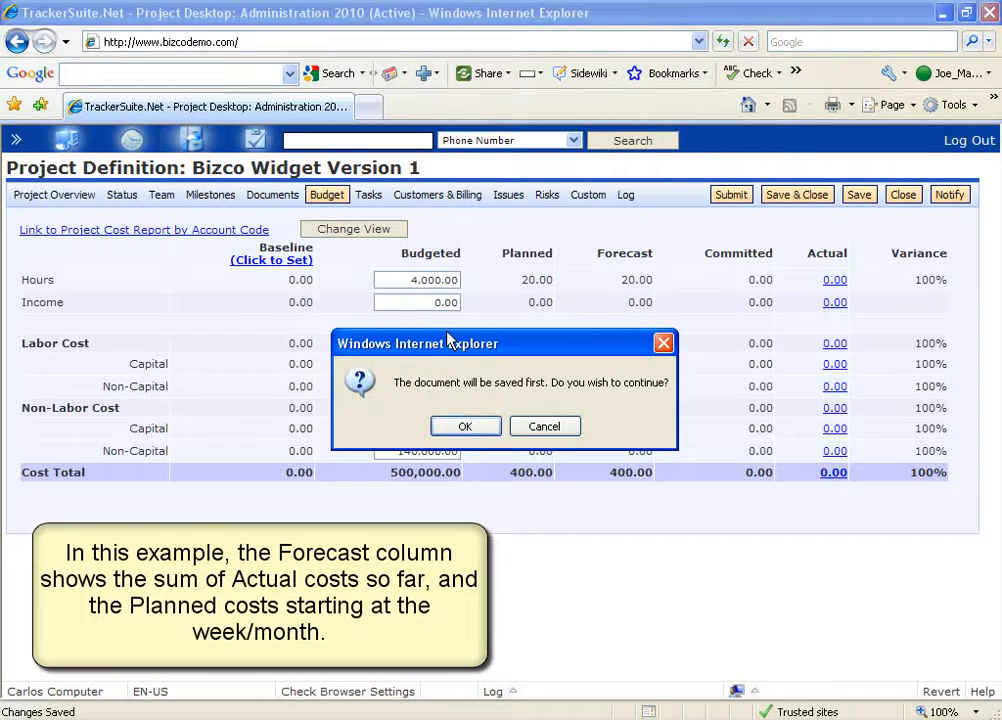
pyautogui.click(465, 427)
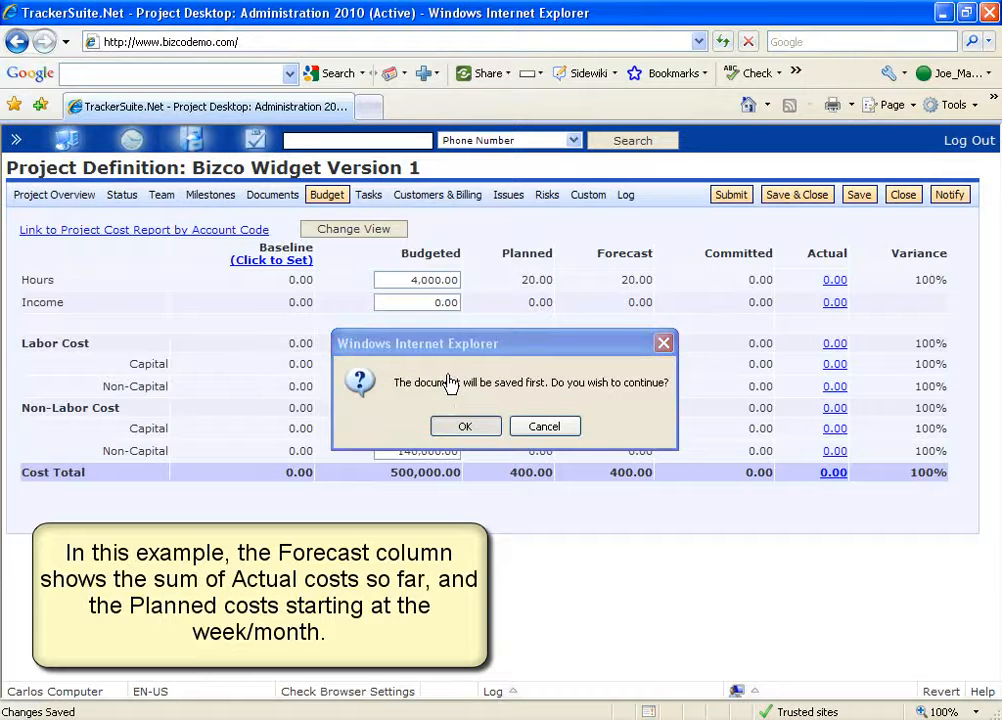
pyautogui.click(505, 428)
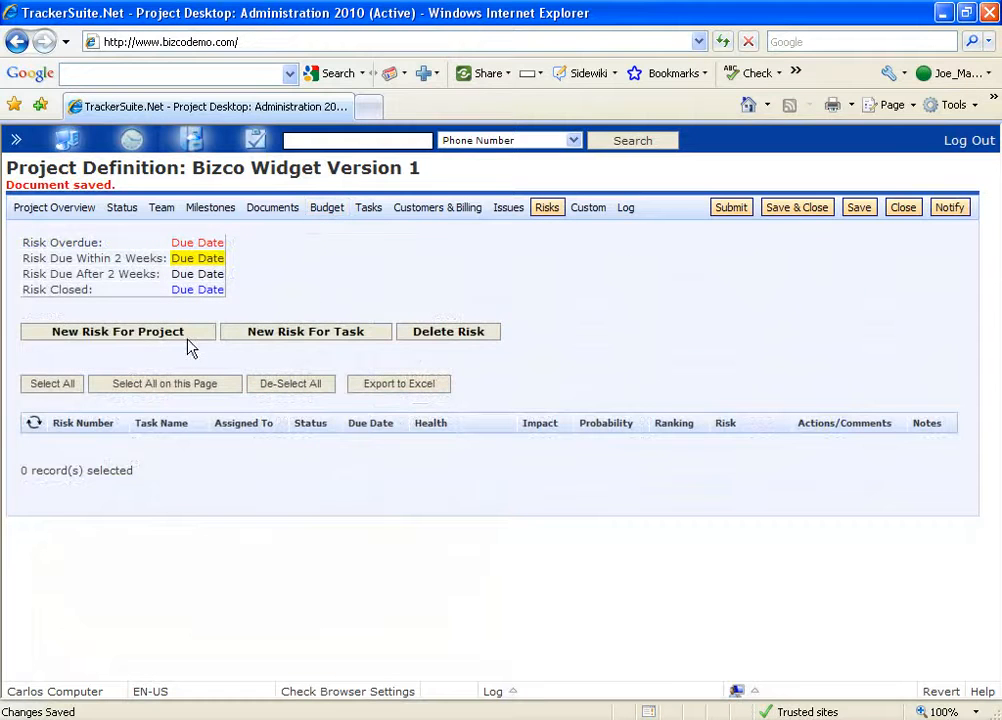
# Step: Create and save the project risk "Project is over-schedule" with health Majorly Effected, impact Very High, probability Medium and due date 07/30/2010
pyautogui.click(181, 334)
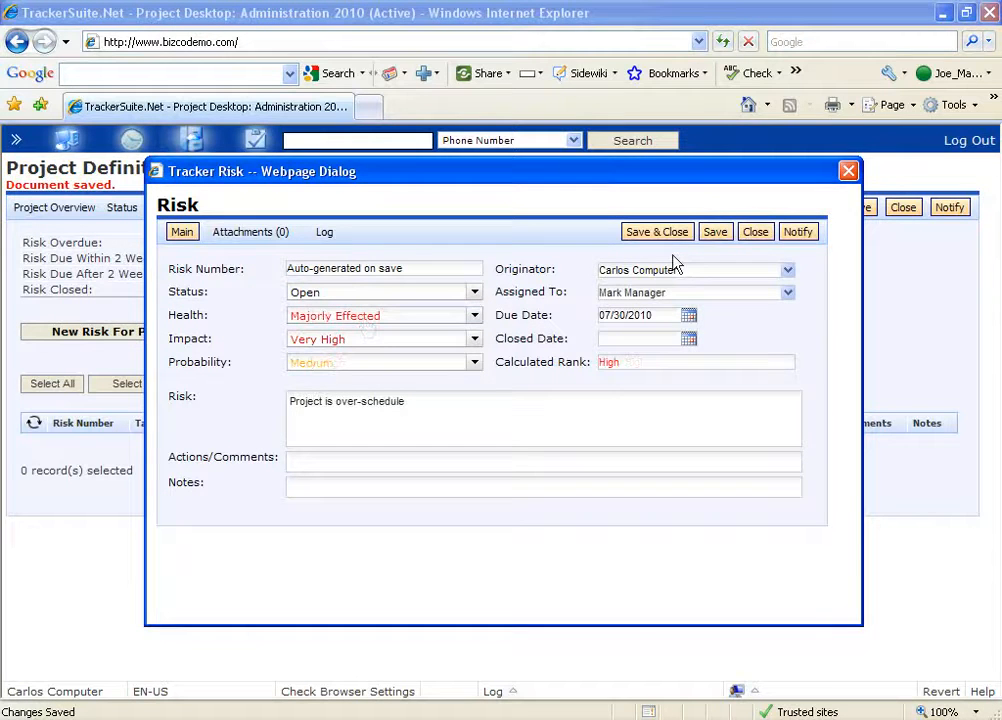
pyautogui.click(673, 237)
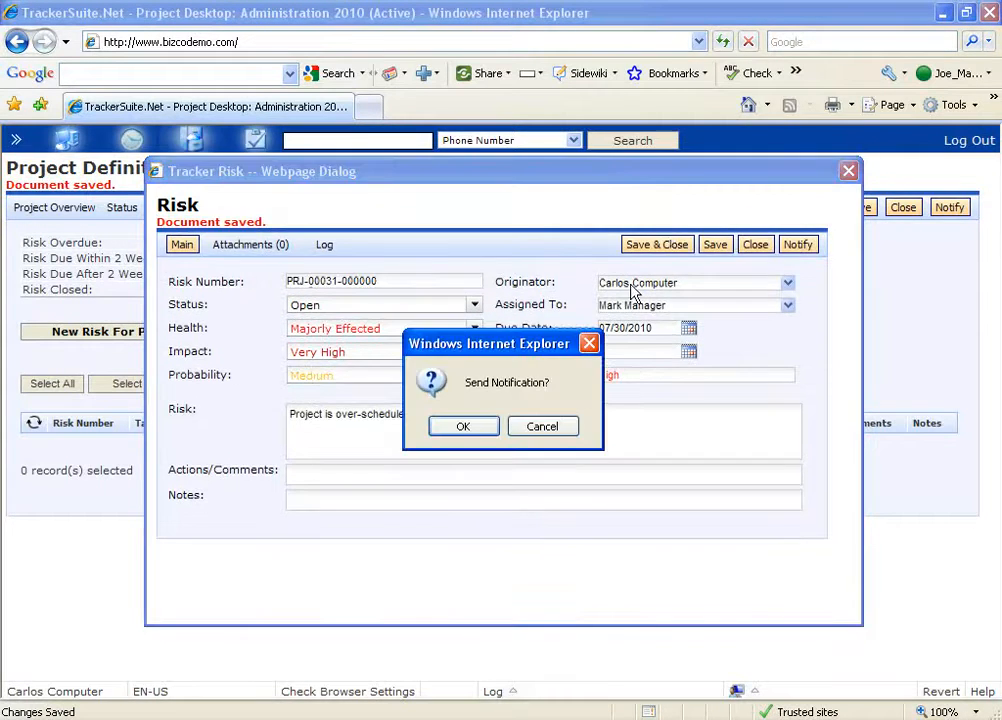
pyautogui.click(515, 426)
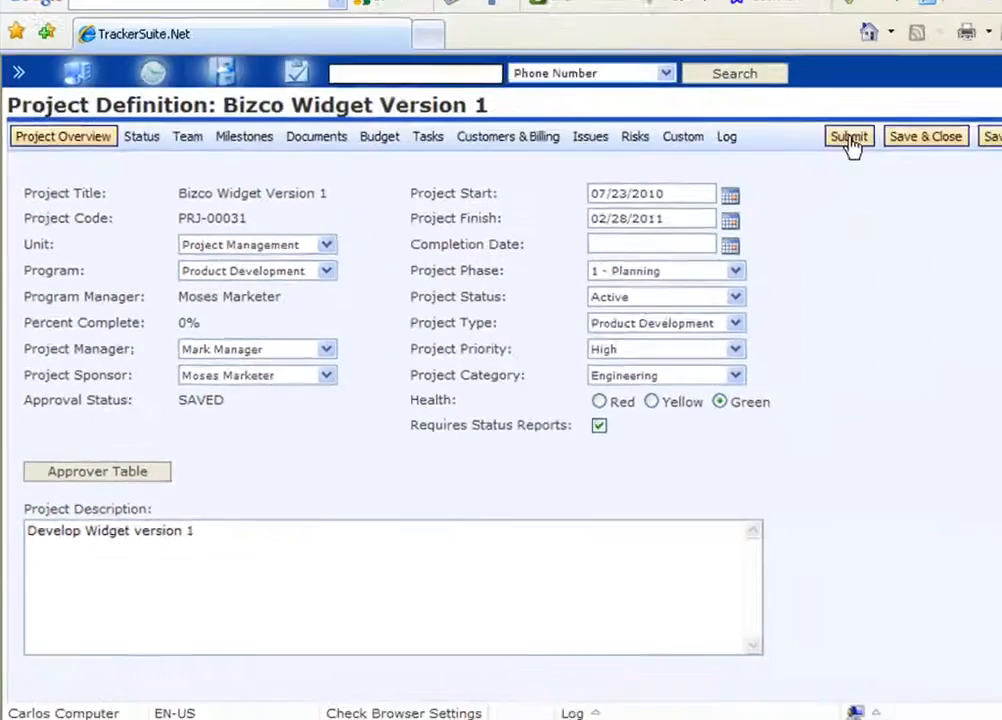
# Step: Submit the Bizco Widget Version 1 project for approval, accepting the listed approvers
pyautogui.click(731, 207)
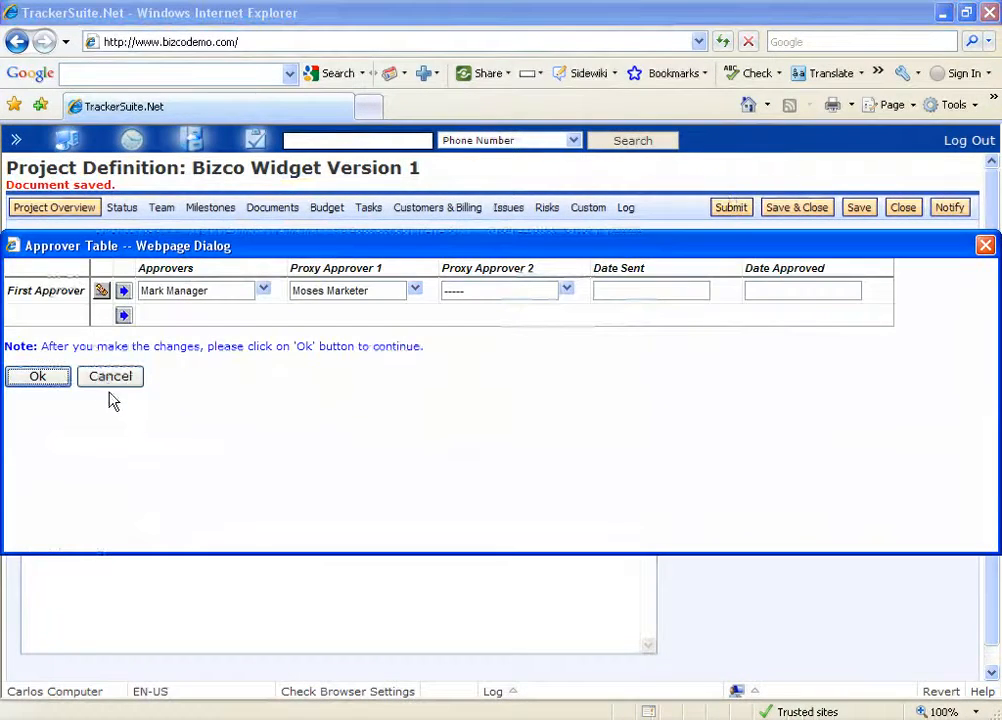
pyautogui.click(48, 384)
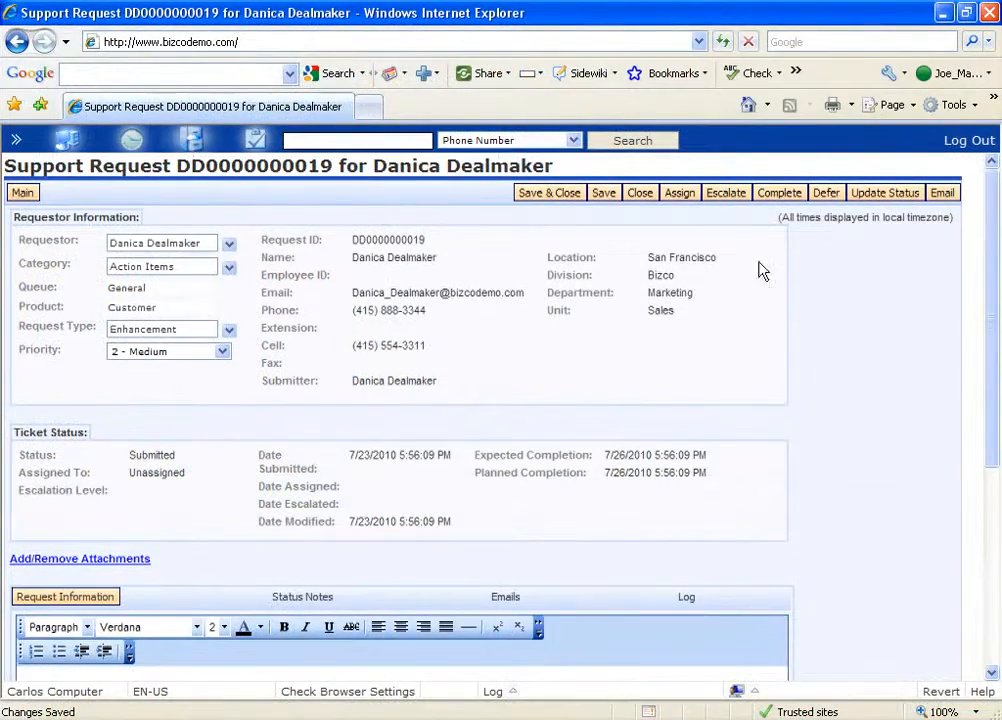
# Step: Start deferring the support request with the defer type Turn into task
pyautogui.click(826, 192)
pyautogui.click(487, 268)
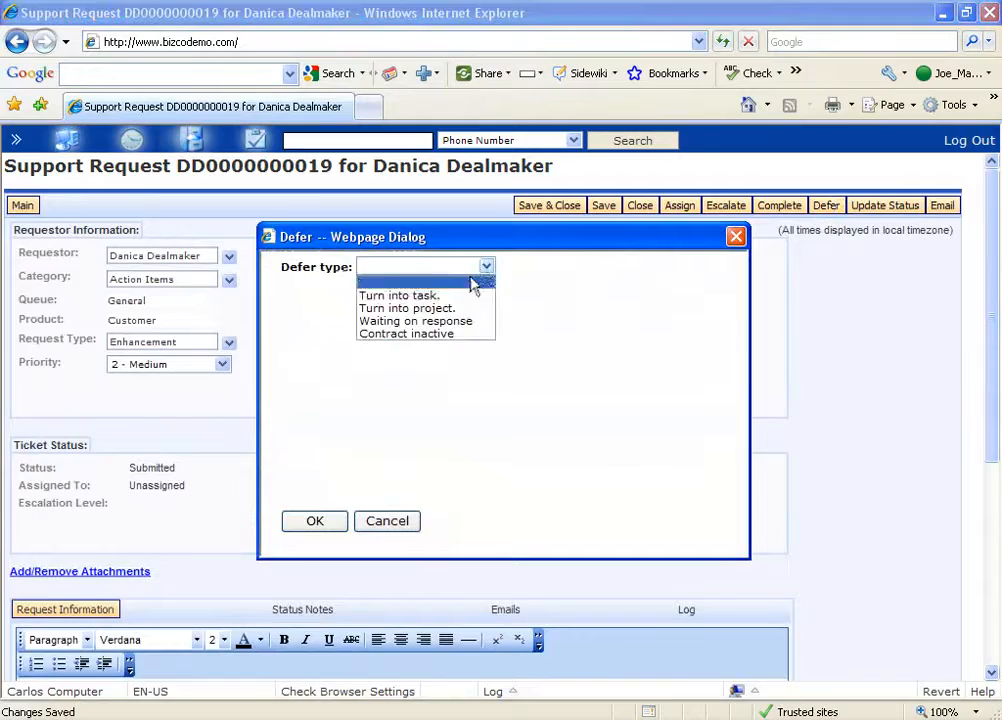
pyautogui.click(468, 293)
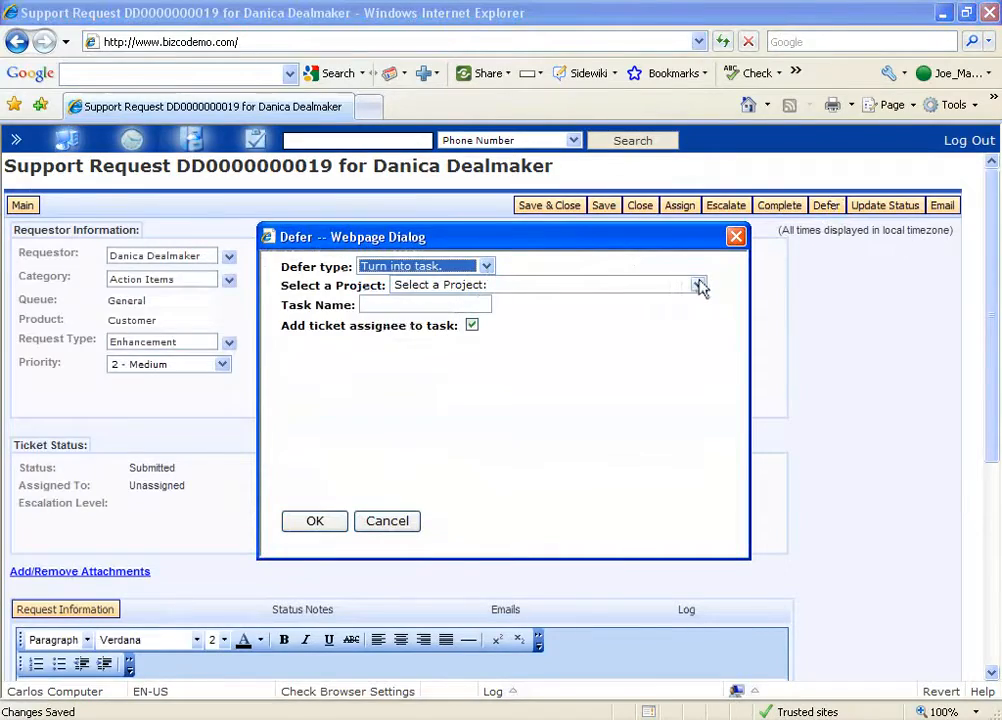